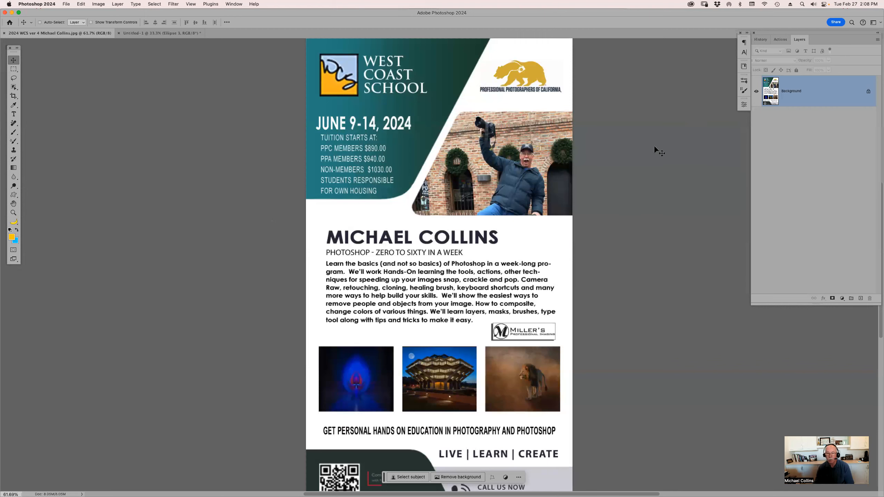
Show the flyer in full screen mode without panels and try Dark Gray and Light Gray as the surrounding canvas color.
key("f")
key("f")
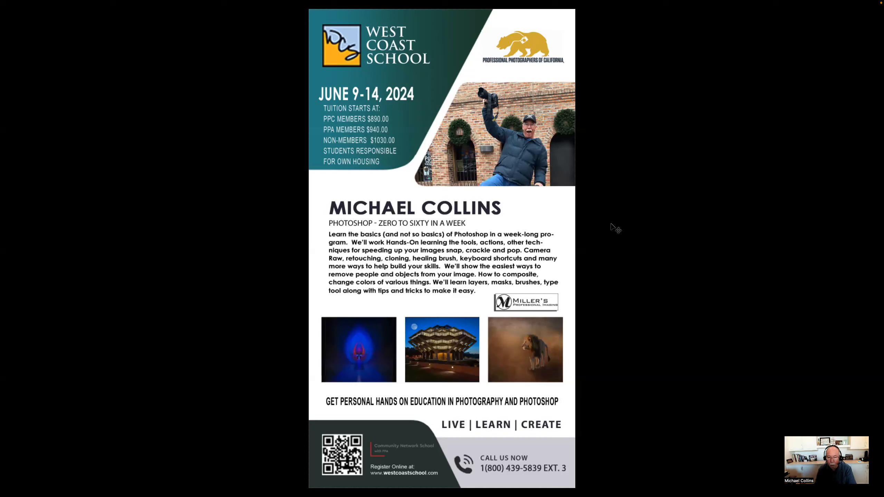
right_click(613, 223)
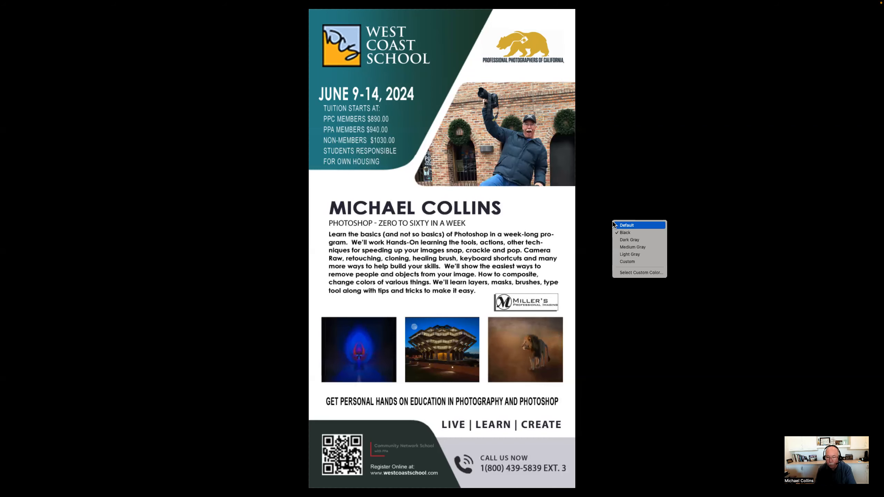
left_click(629, 240)
right_click(627, 229)
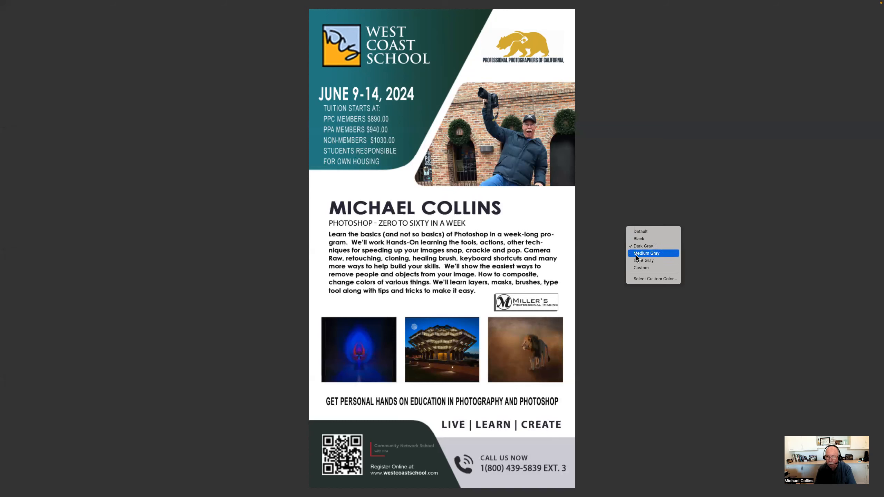
left_click(639, 261)
Set a custom bright red canvas color, #fe054b, around the flyer.
right_click(629, 236)
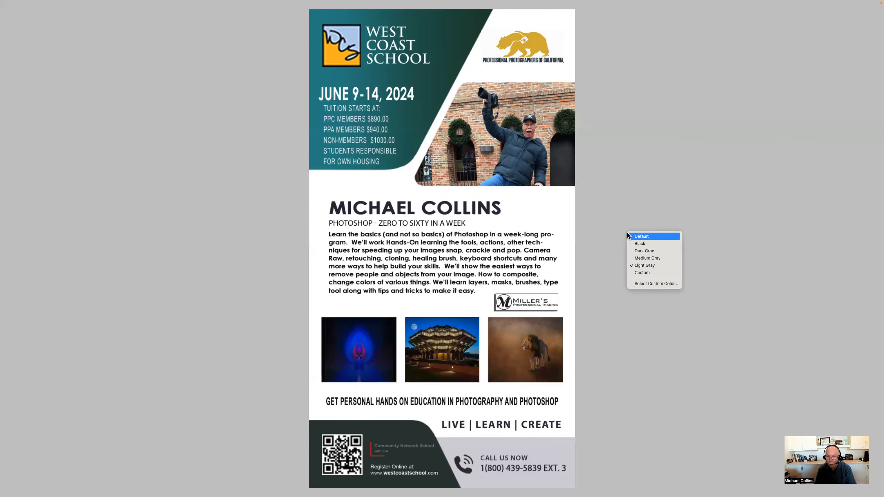
left_click(642, 284)
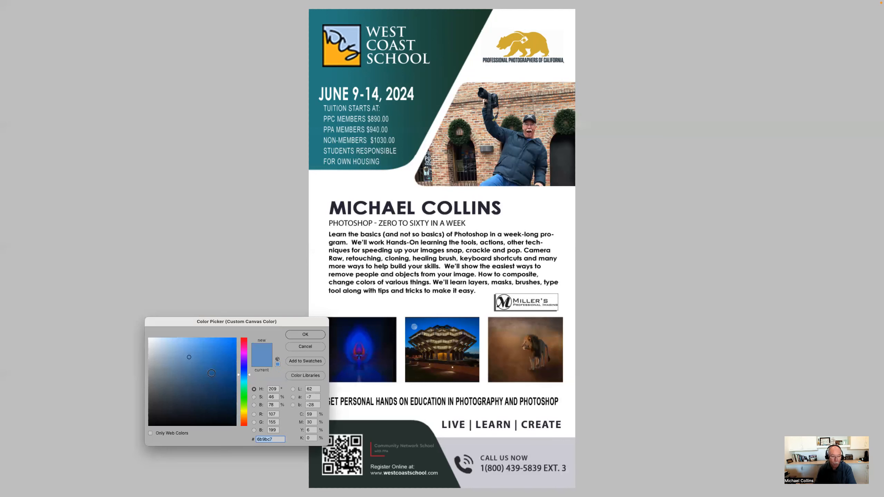
left_click(244, 342)
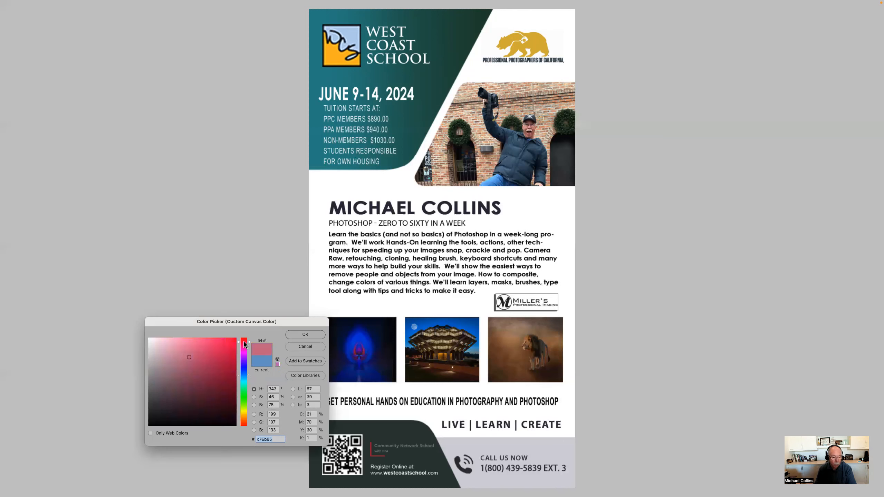
left_click(234, 338)
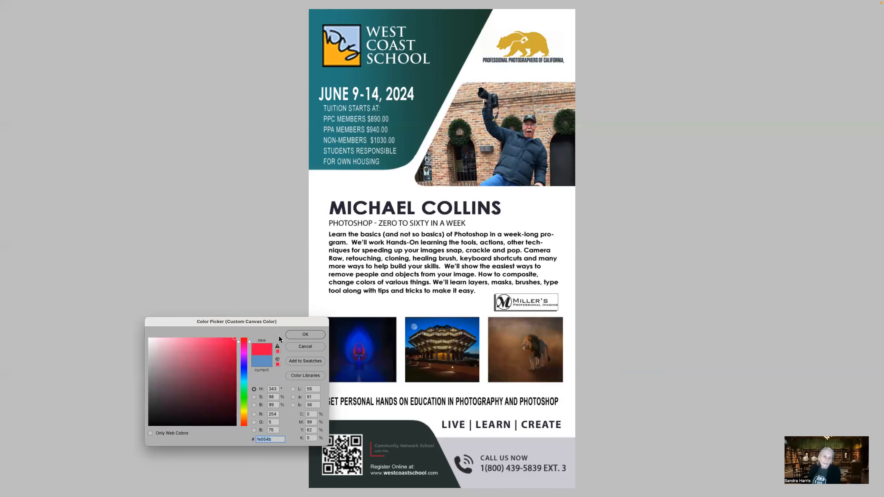
left_click(318, 335)
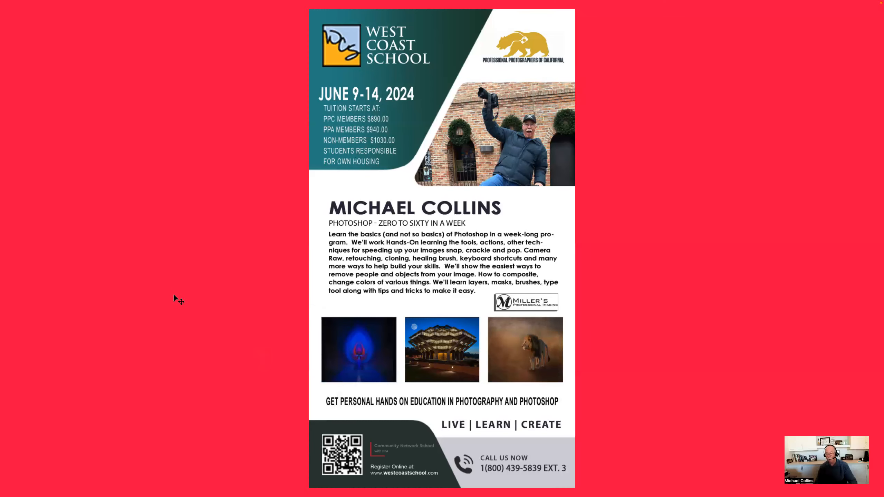
Compare Dark Gray and Black canvas surrounds, settle on Dark Gray, and leave full screen mode.
right_click(196, 294)
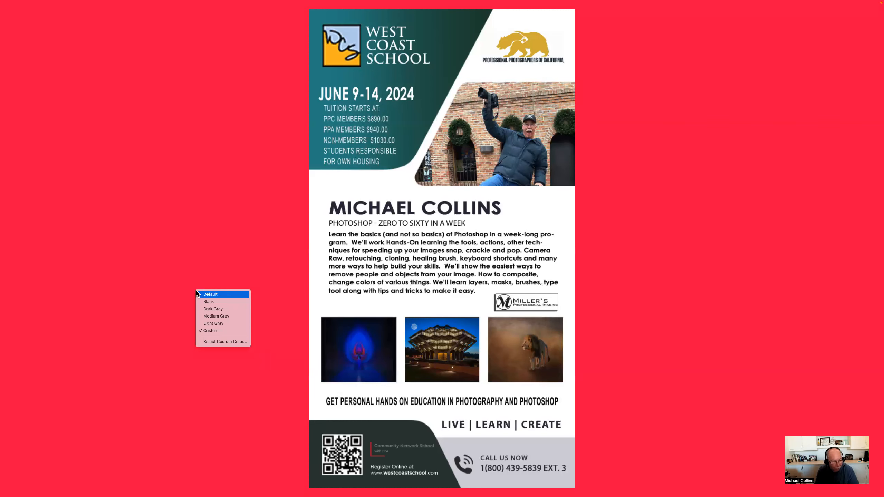
left_click(213, 308)
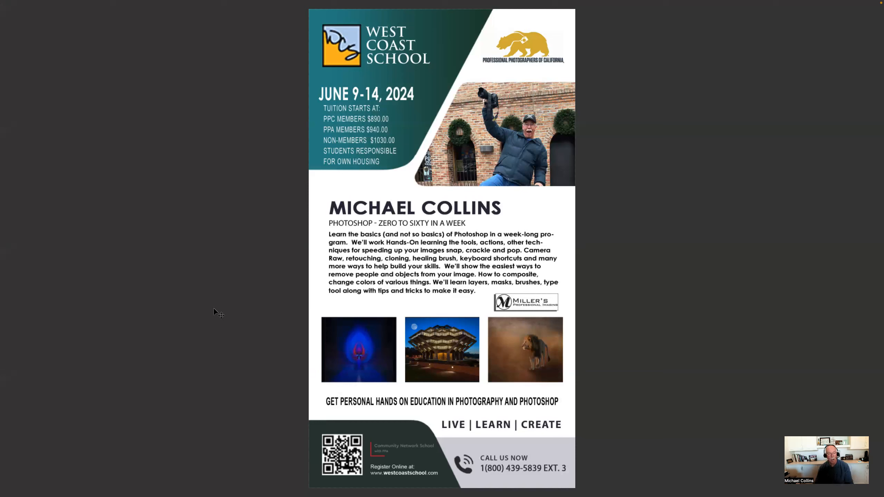
right_click(211, 272)
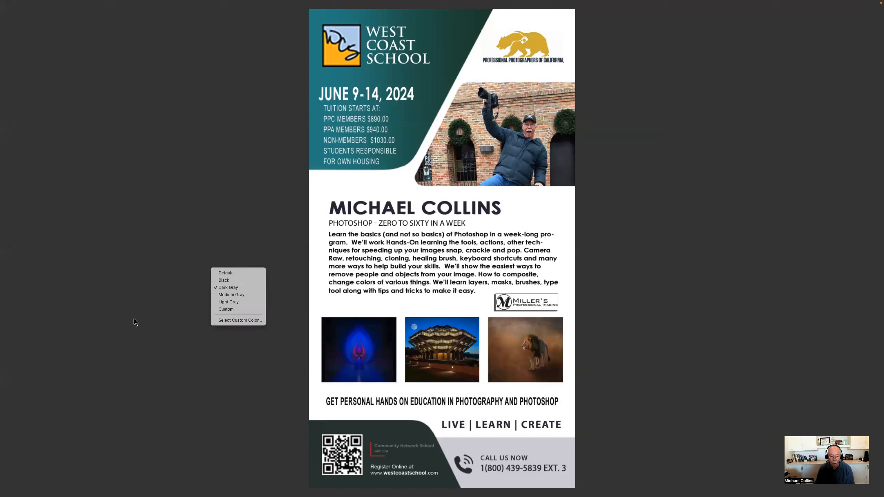
left_click(223, 281)
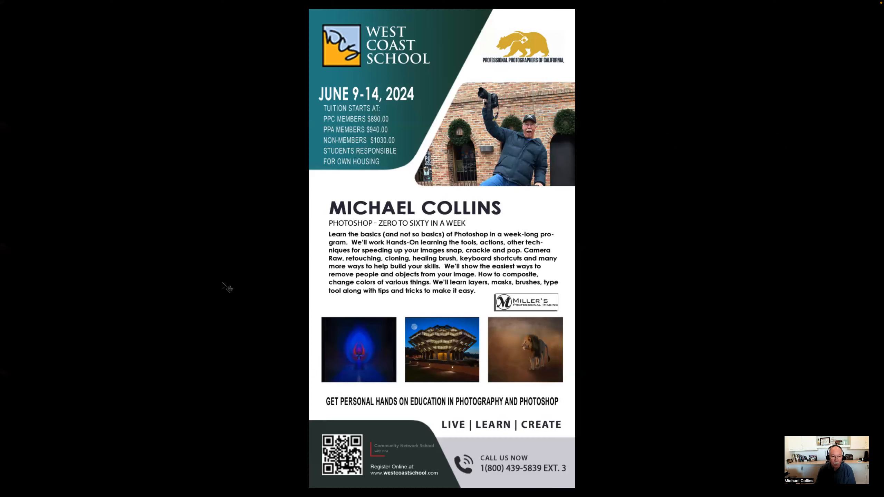
right_click(221, 289)
left_click(239, 315)
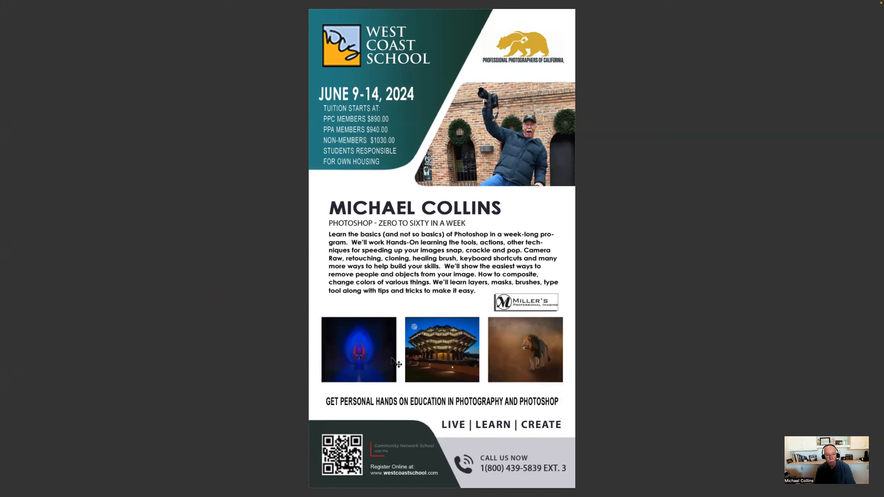
key("f")
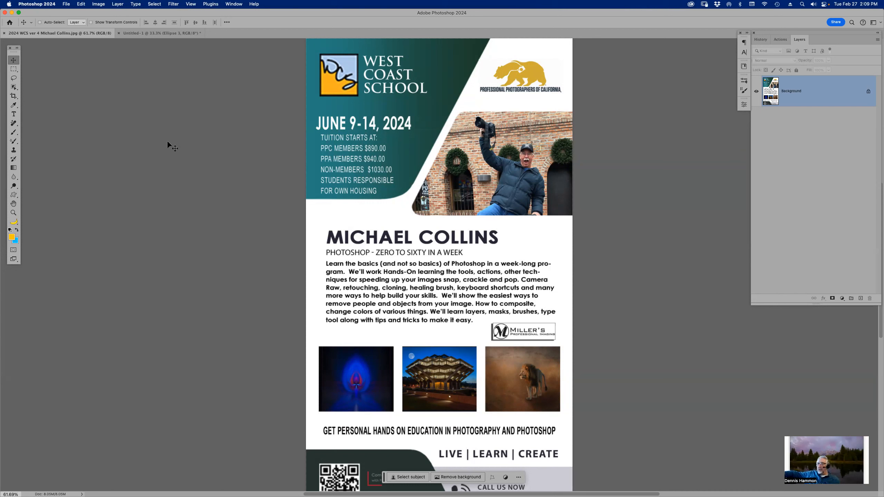
Set the canvas surround to Medium Gray in the standard screen view.
right_click(193, 140)
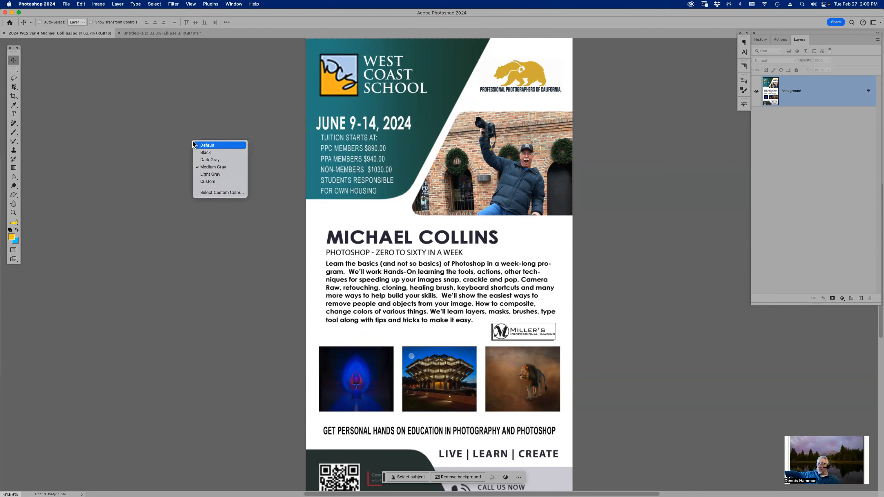
left_click(208, 169)
right_click(207, 165)
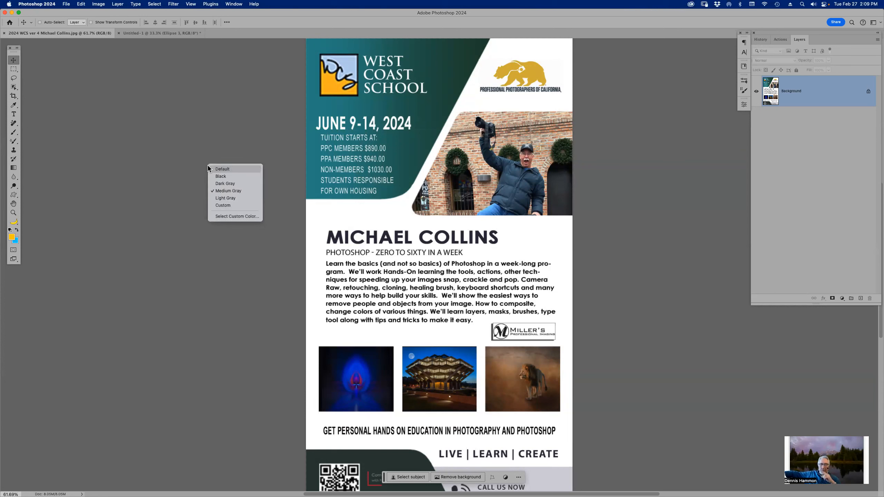
left_click(178, 131)
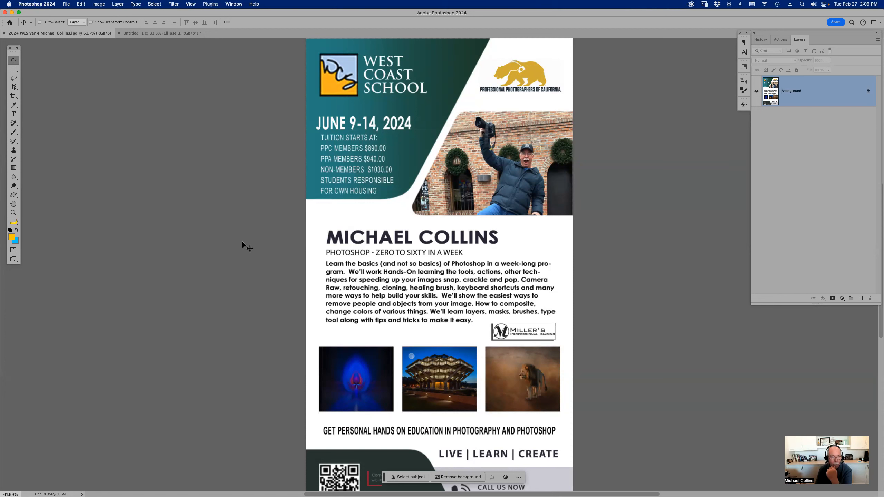
Apply a custom canvas color with its brightness set to 50%, and return to the Move tool.
right_click(177, 179)
left_click(197, 230)
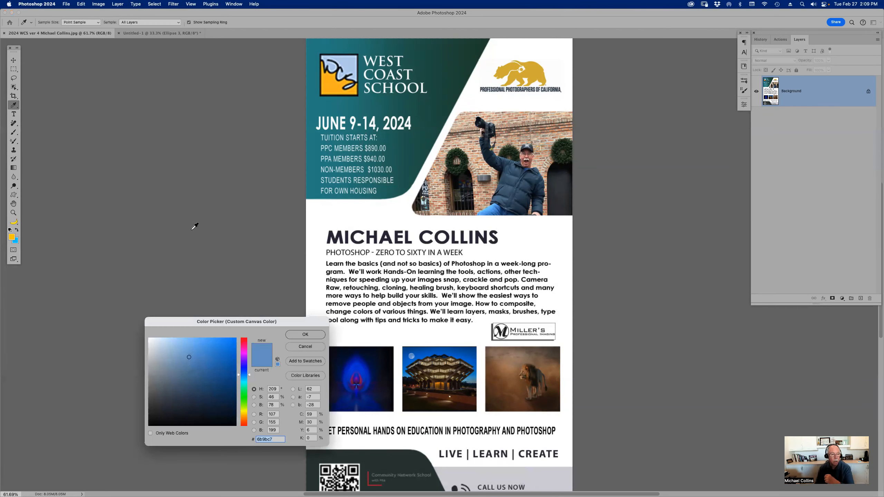
left_click(275, 406)
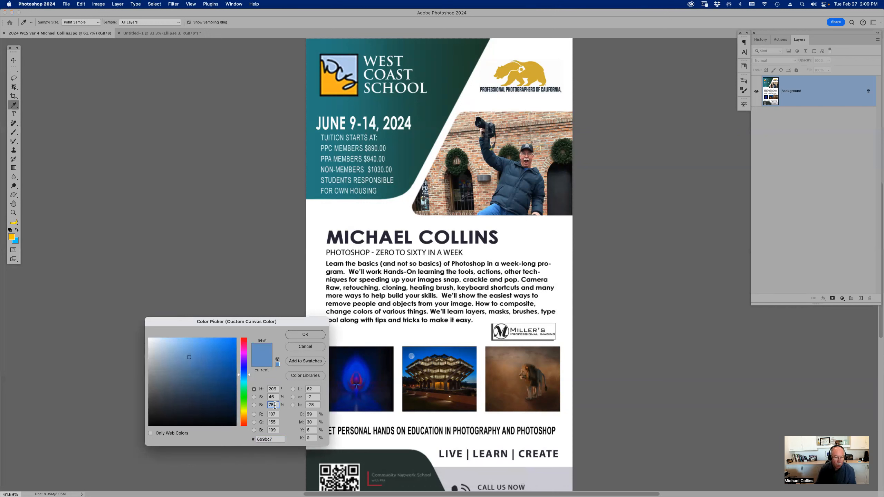
type("50")
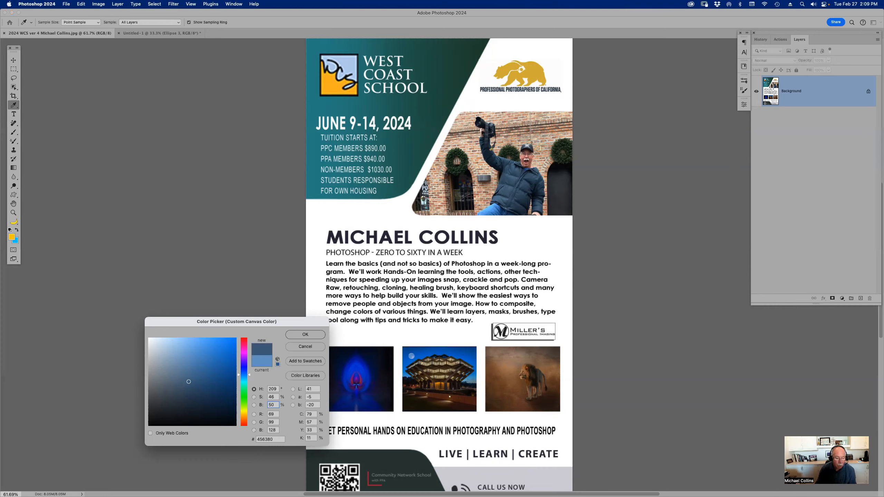
key("Return")
key("v")
Set the custom canvas color's hue and saturation to 0 for a neutral gray, and return to the Move tool.
right_click(205, 214)
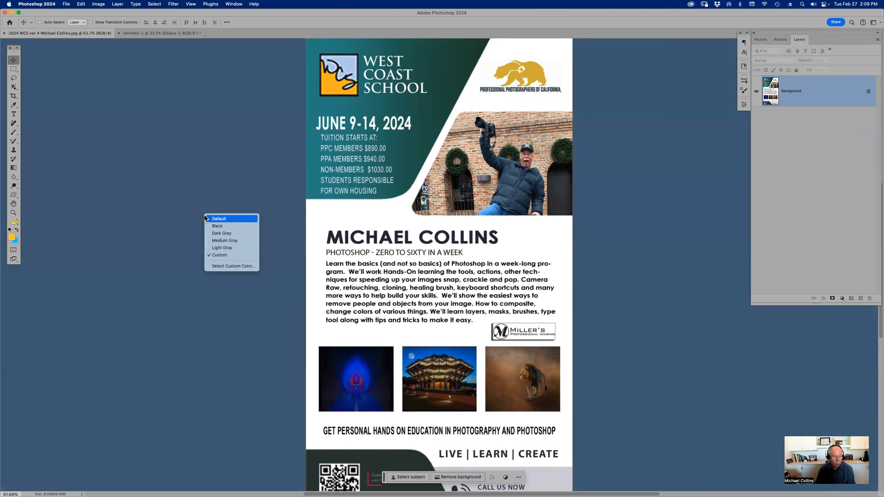
left_click(226, 266)
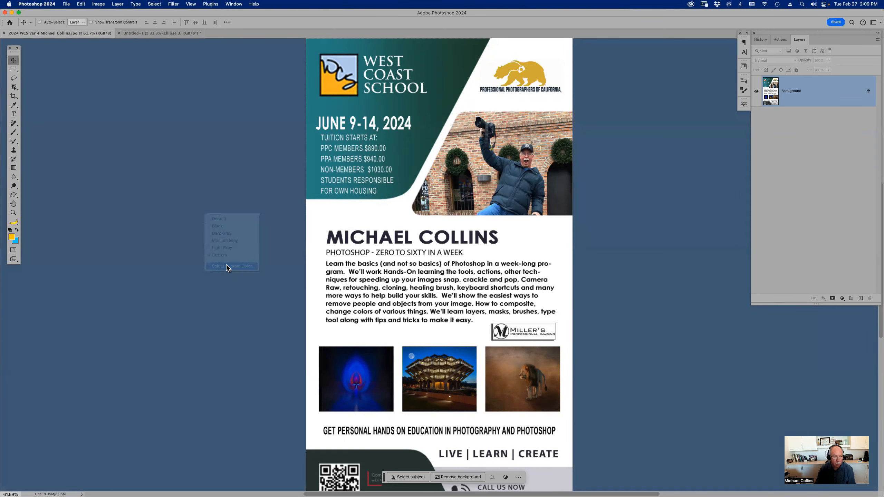
double_click(274, 389)
type("0")
key("Tab")
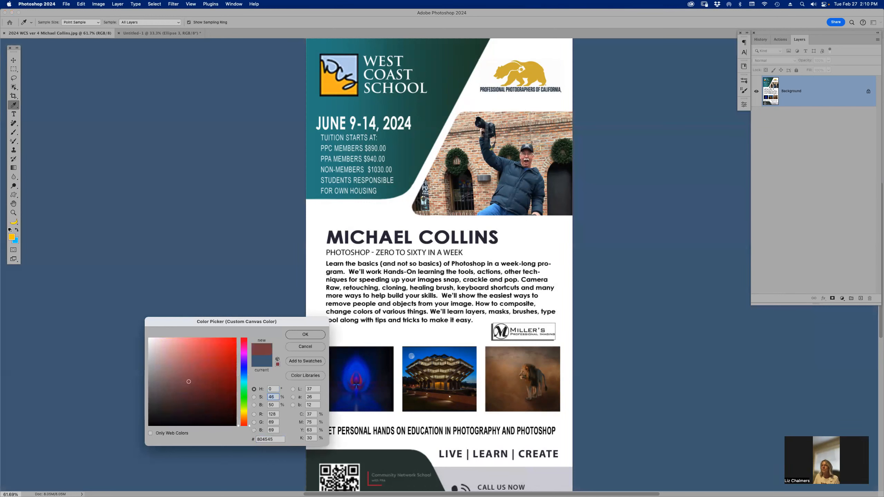
type("0")
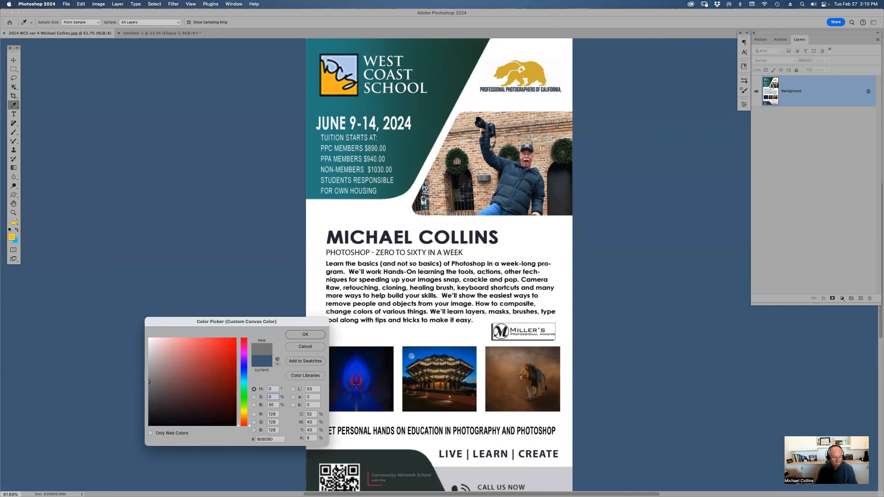
left_click(291, 335)
key("v")
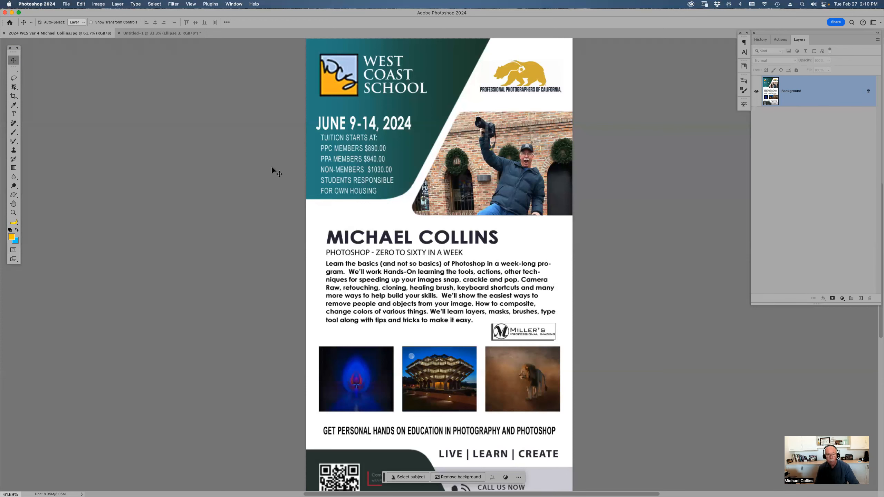
key("super+Tab")
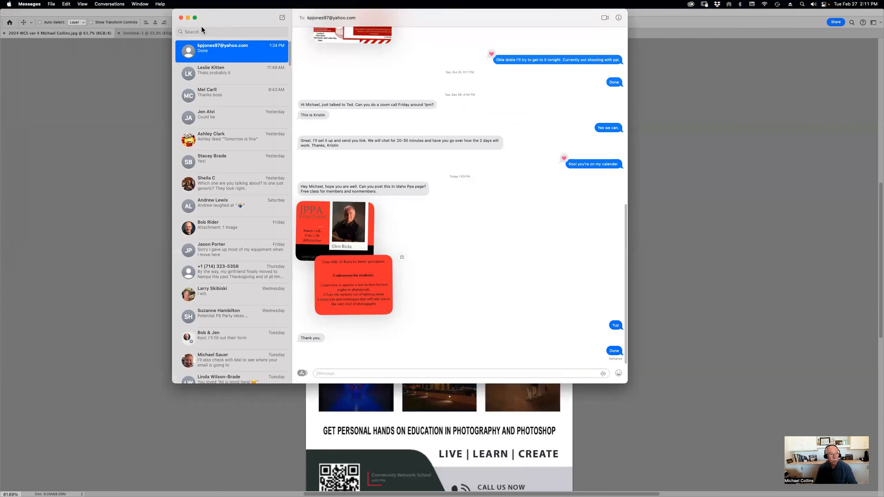
left_click(181, 18)
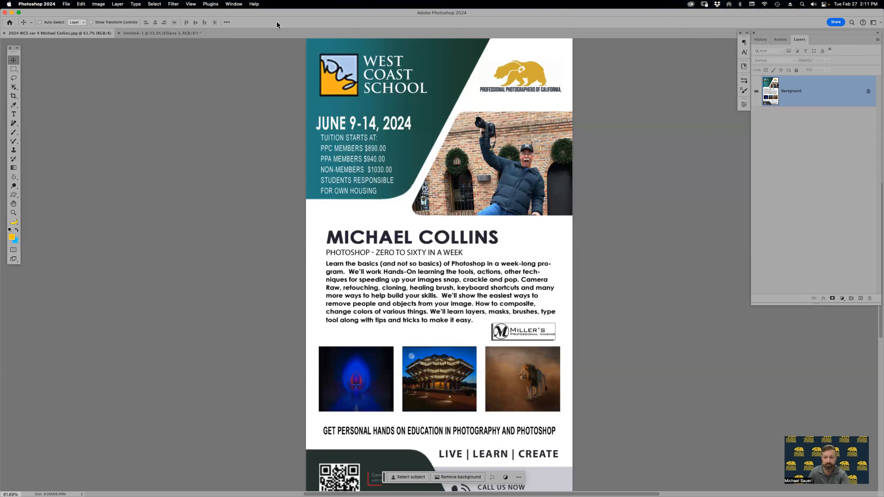
Show the rulers and switch their units to pixels and back to inches.
key("super+r")
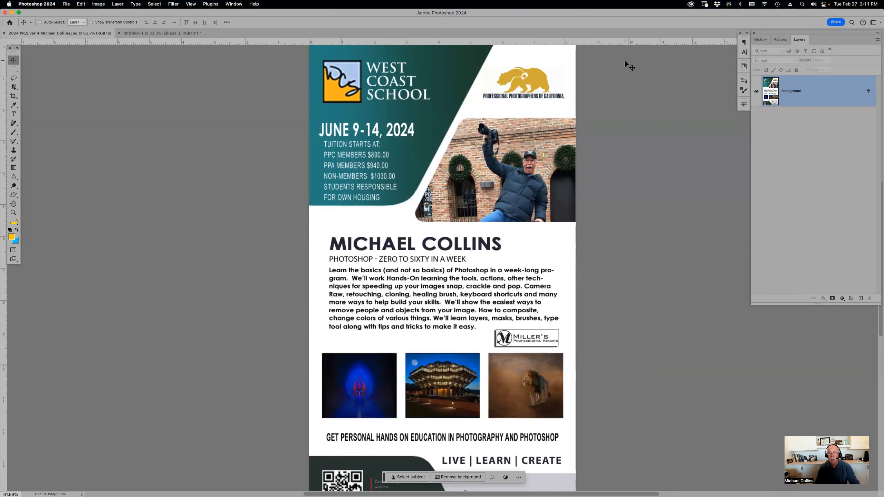
right_click(622, 44)
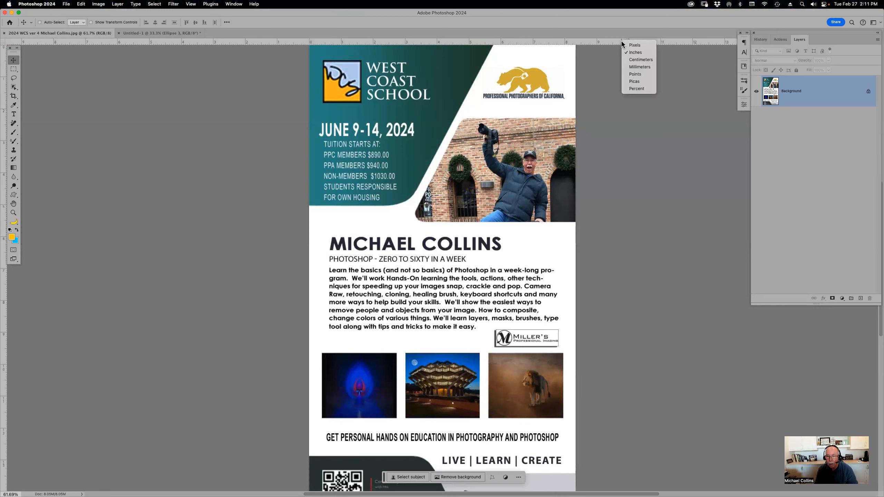
left_click(637, 45)
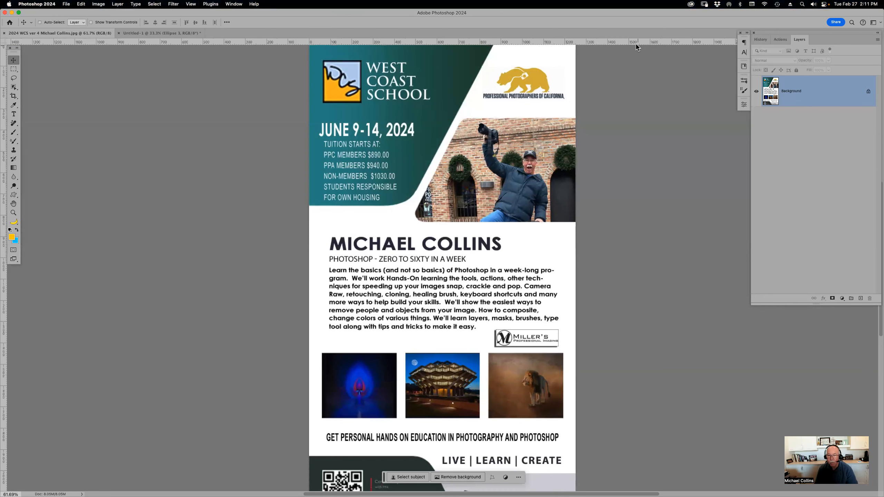
right_click(624, 44)
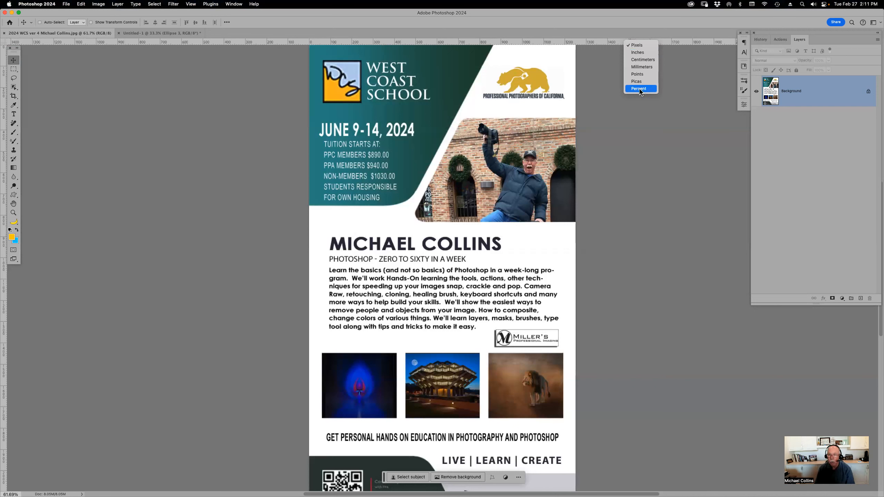
left_click(639, 52)
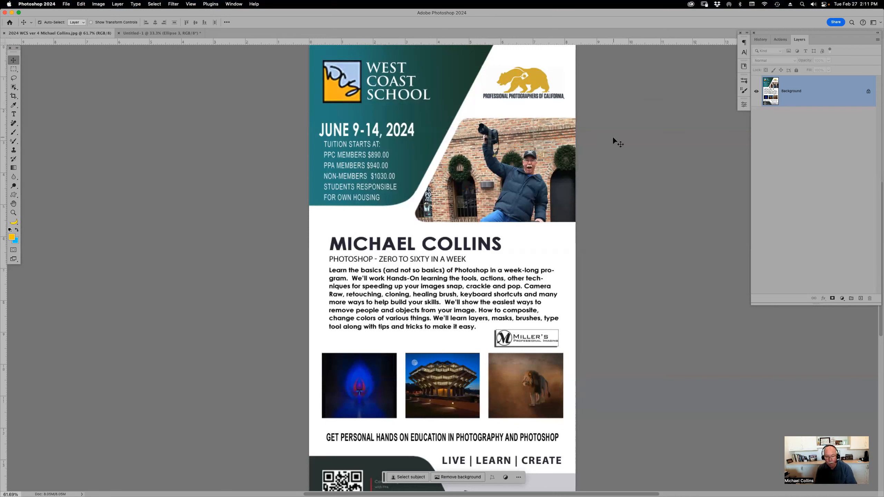
Close the school poster document and open the Create Custom Shape dialog for the upper part of the black ring.
key("super+w")
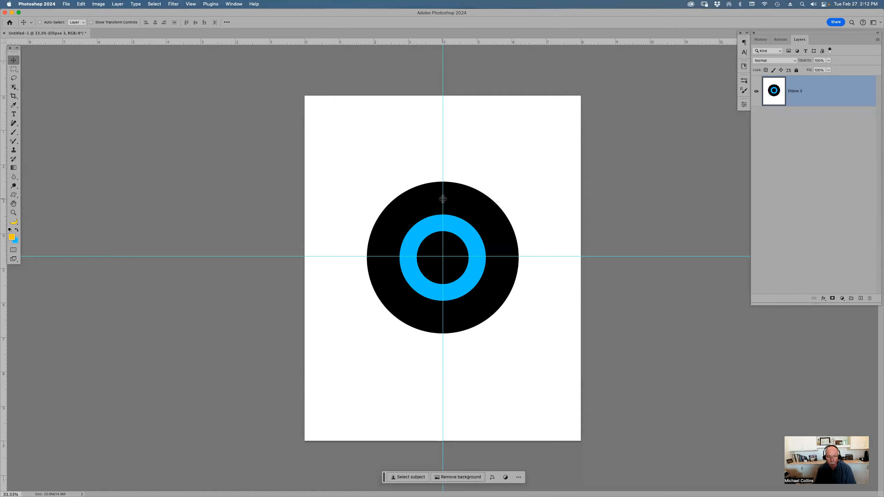
key("u")
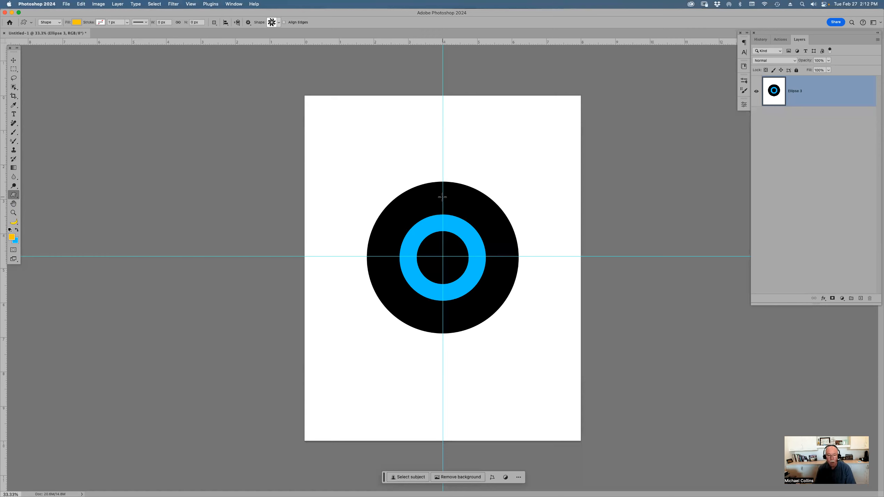
left_click(442, 197)
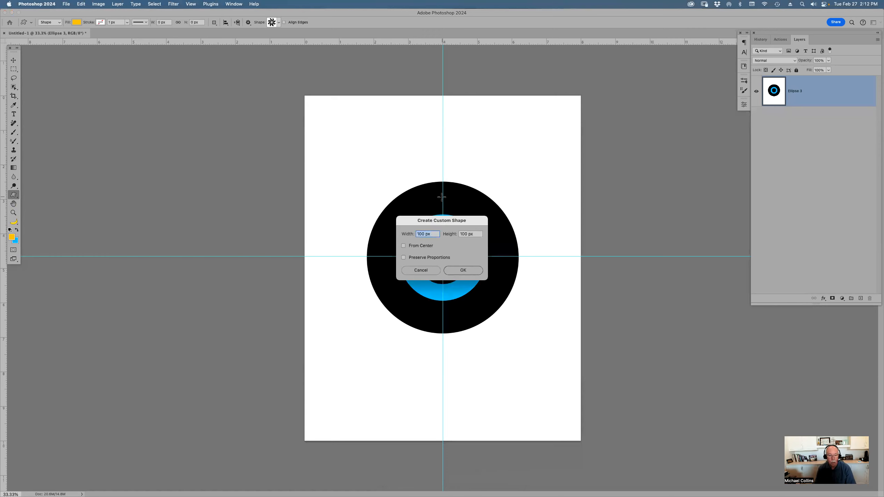
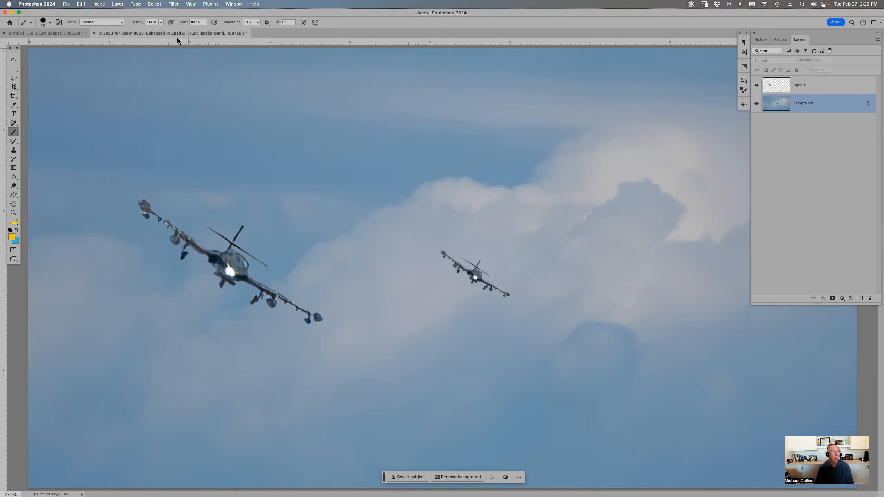
Float the air show image in its own window, shrink that window and place it beside the circle design.
left_click_drag(176, 36, 391, 82)
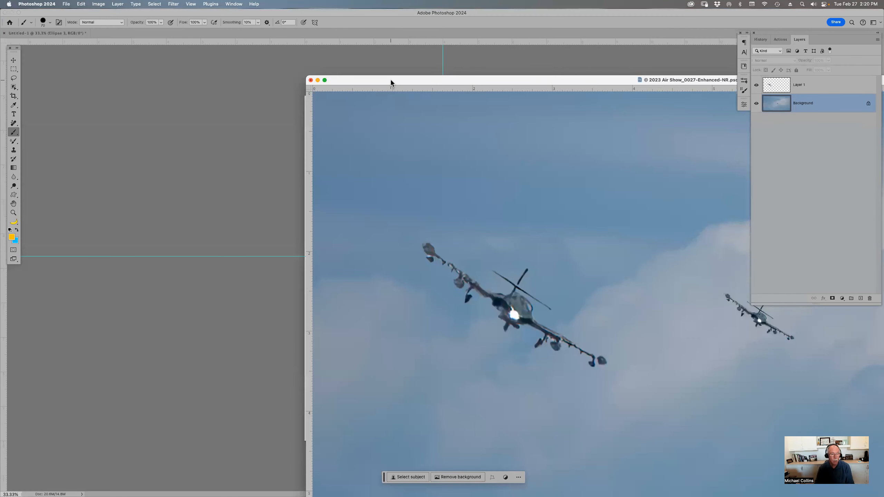
left_click_drag(430, 79, 606, 36)
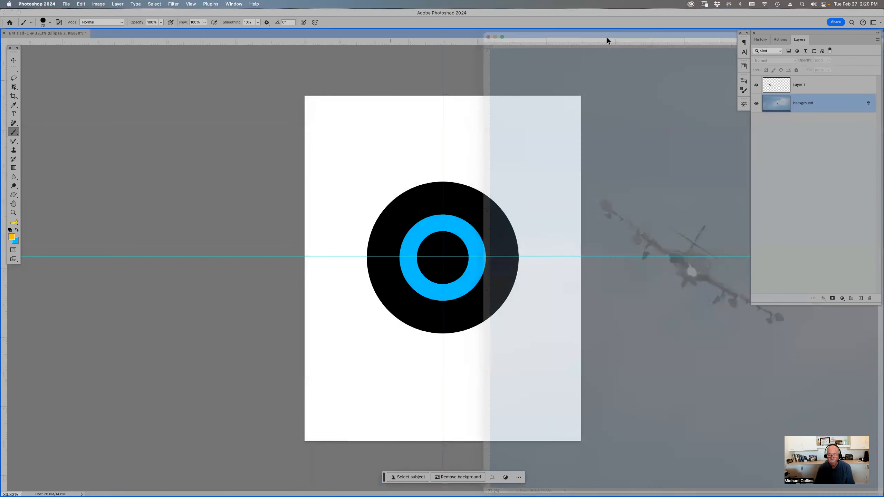
left_click_drag(203, 34, 336, 93)
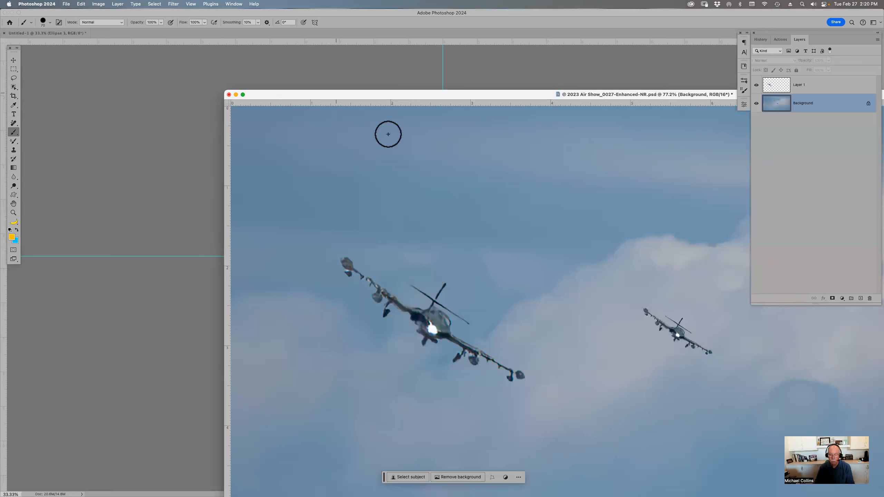
left_click_drag(502, 100, 134, 141)
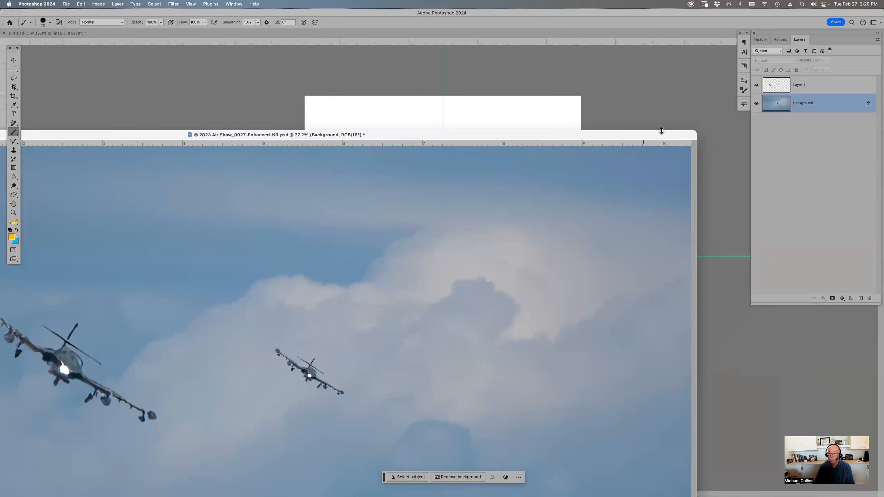
left_click_drag(696, 133, 296, 338)
left_click_drag(243, 343, 853, 154)
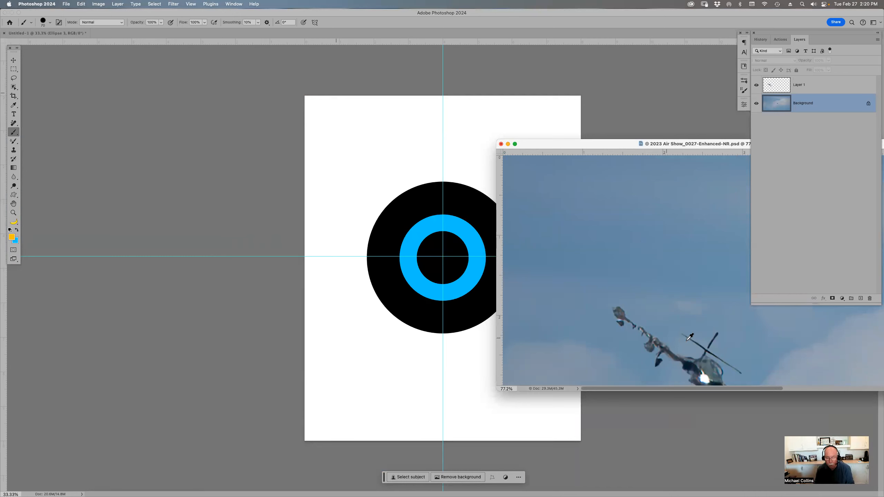
Sample foreground colors from the air show image and the circle design, finishing with the design's black.
left_click(710, 364, "alt")
left_click(645, 278, "alt")
left_click(825, 362, "alt")
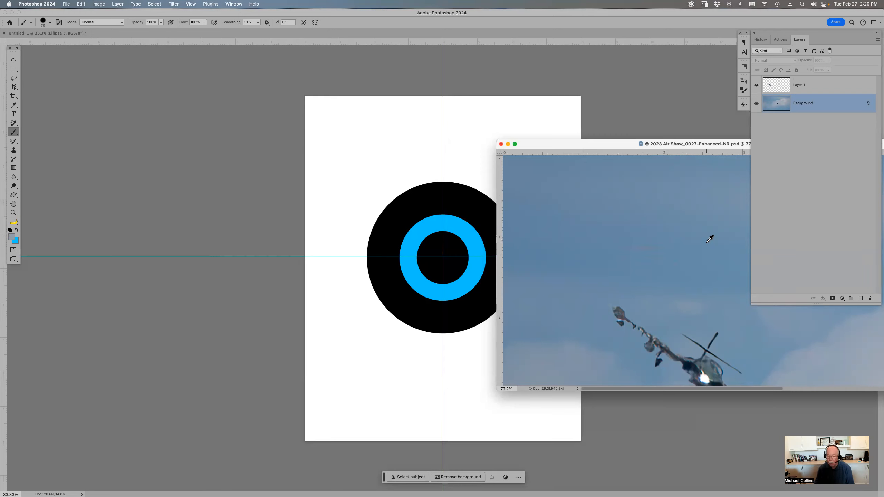
left_click(607, 218, "alt")
left_click(454, 224, "alt")
left_click(451, 241, "alt")
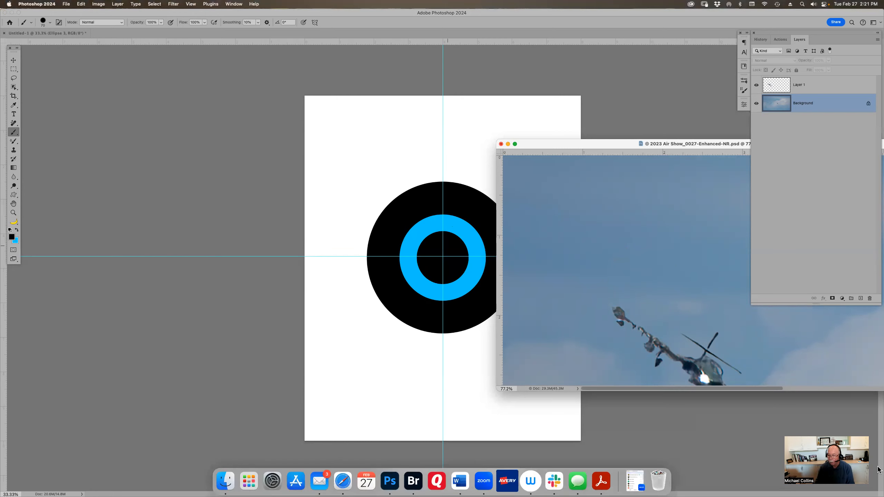
Narrow the Photoshop application frame and move it aside to uncover the Bridge window behind it.
left_click_drag(878, 468, 544, 422)
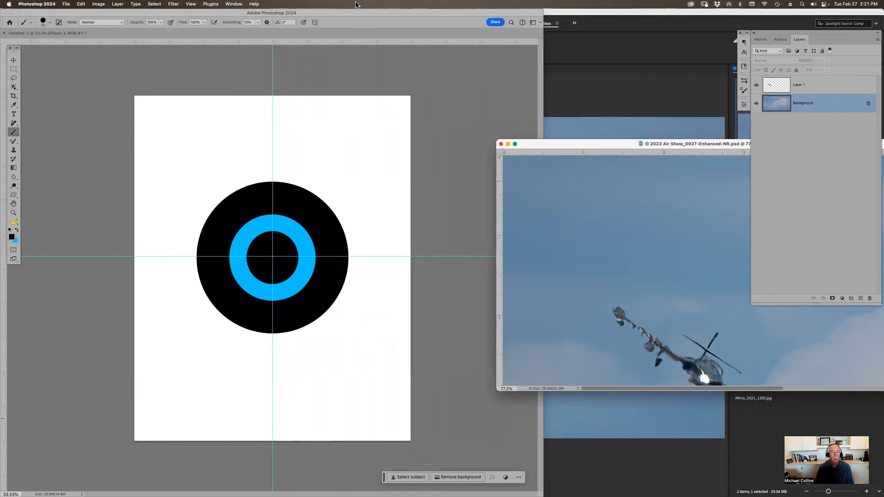
left_click_drag(333, 14, 642, 46)
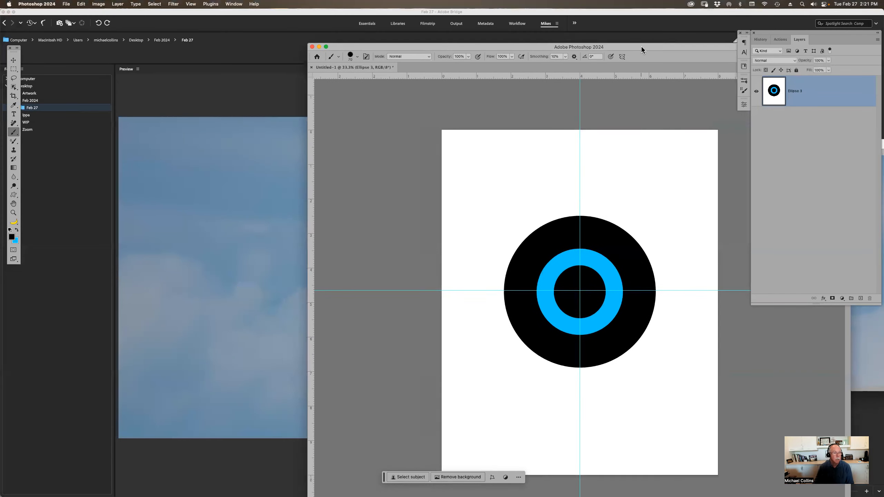
Switch to Bridge and select the bird photo Africa_2021_1282.jpg for preview.
left_click(38, 17)
left_click(43, 4)
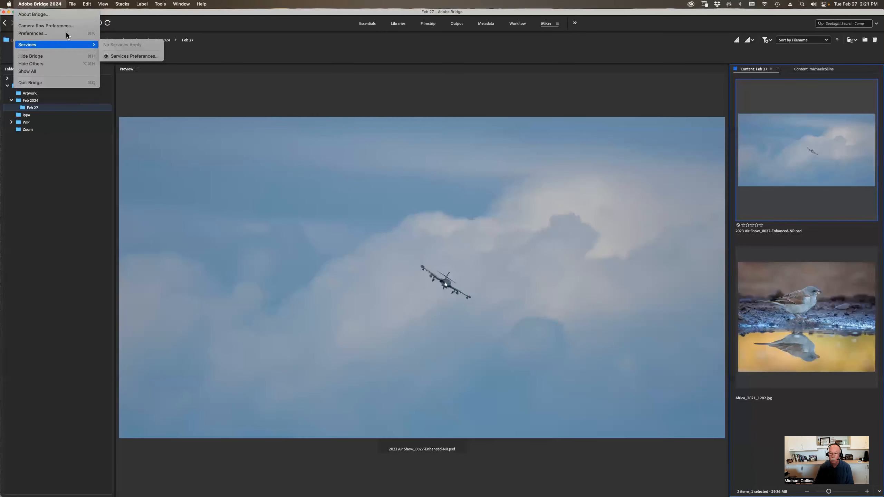
left_click(801, 314)
left_click(801, 314)
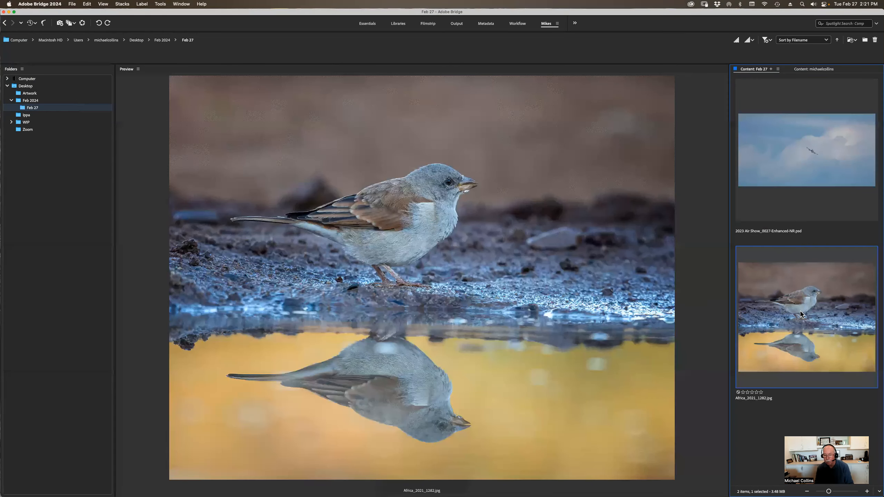
Examine the yellow water beside the bird's reflection with the loupe in the Bridge preview.
key("super+Tab")
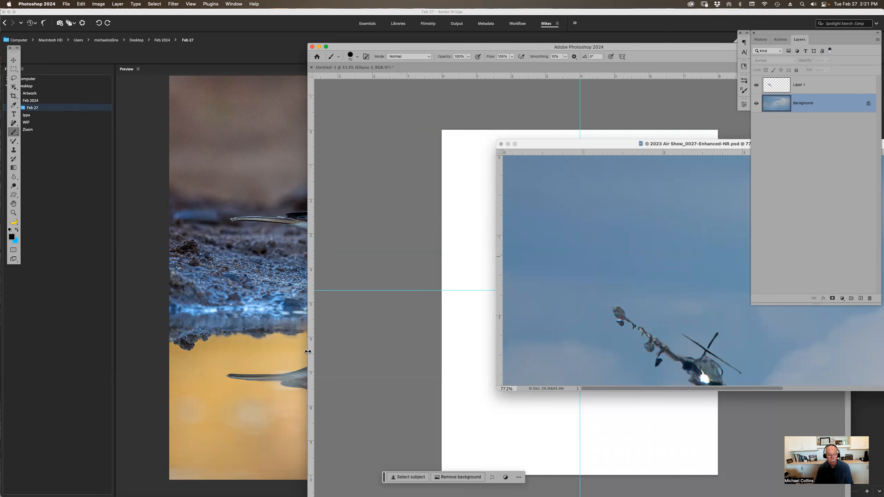
left_click(237, 353)
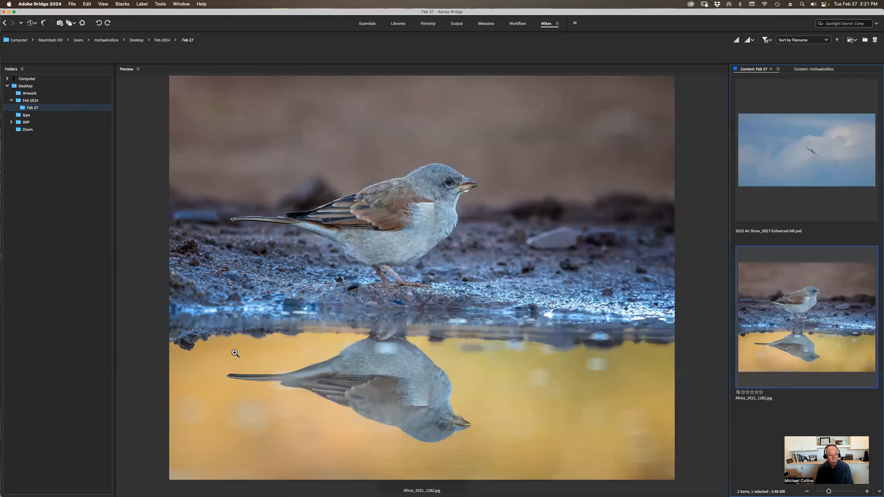
left_click(235, 353)
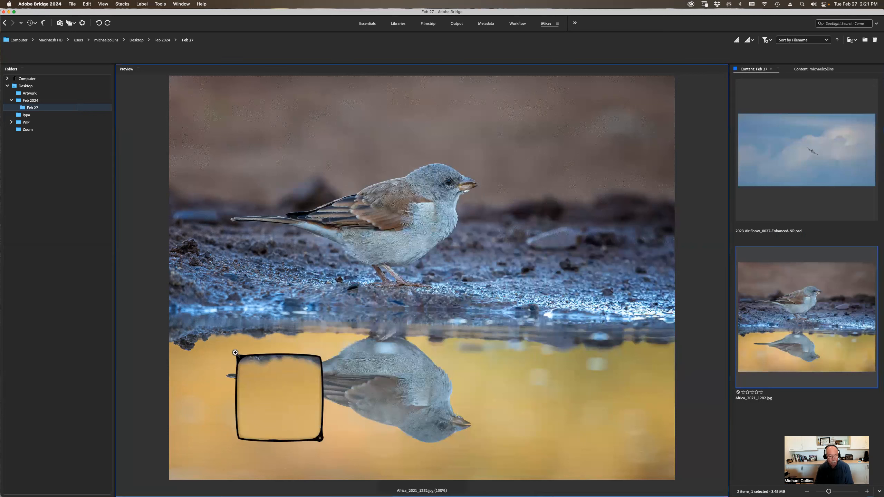
left_click(242, 349)
Switch to Photoshop and sample a foreground color, starting in the air show sky and extending to the yellow water in Bridge.
key("super+Tab")
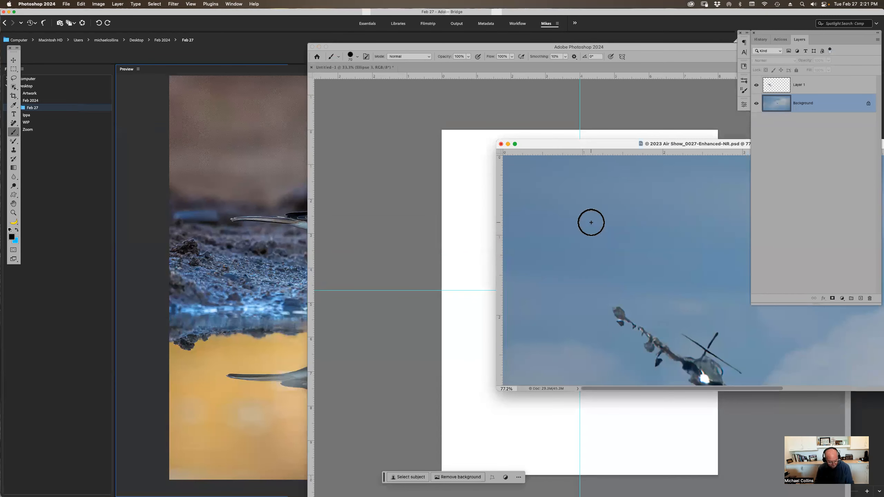
key("alt")
left_click(573, 211, "alt")
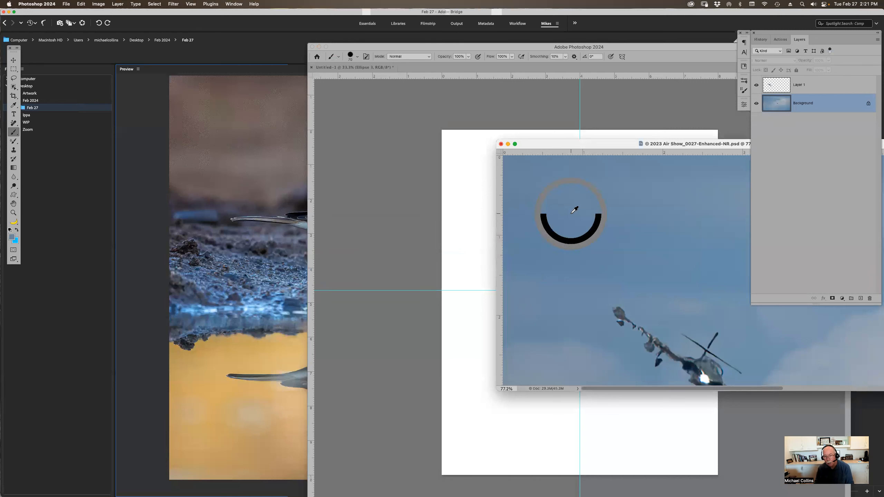
left_click_drag(573, 211, 221, 410)
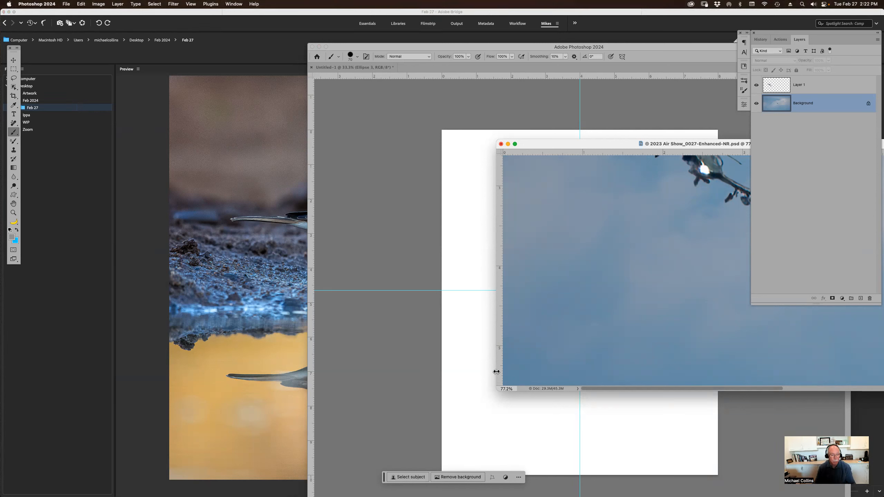
Enlarge the air show image window and increase the brush size step by step to 5000 px.
left_click(516, 144)
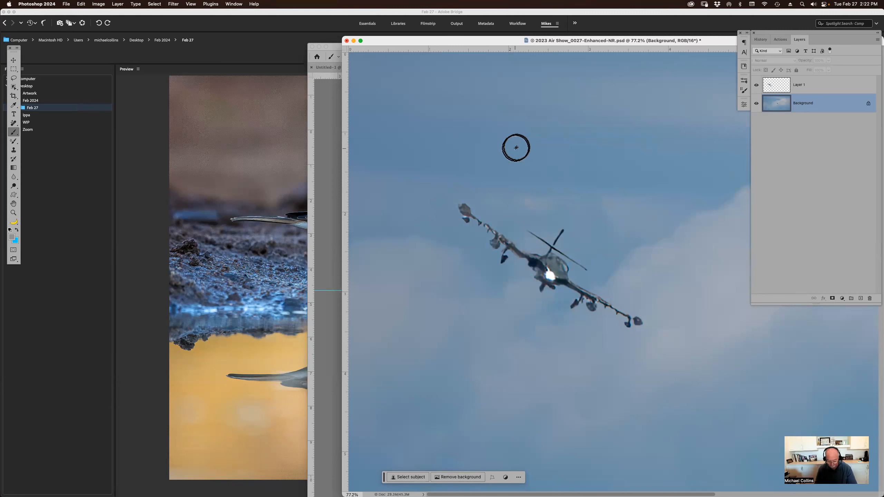
key("bracketright")
key("bracketright")
key("bracketright")
key("bracketright")
key("bracketright")
key("bracketright")
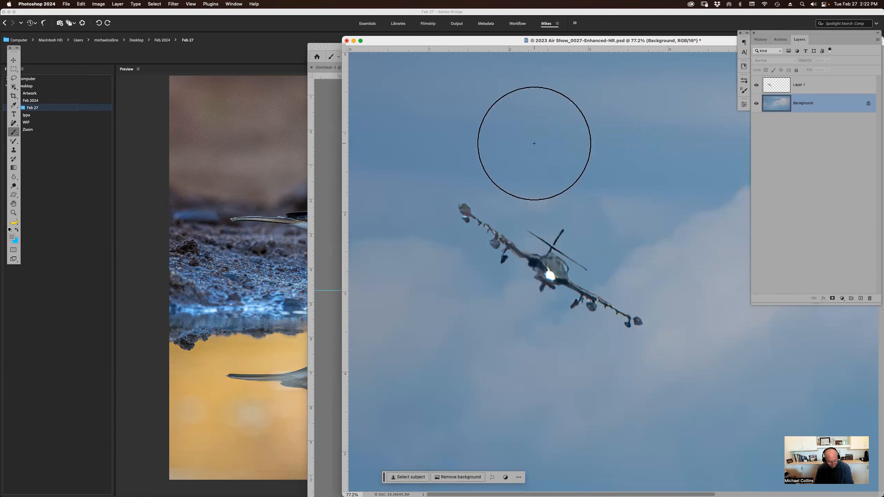
key("Caps_Lock")
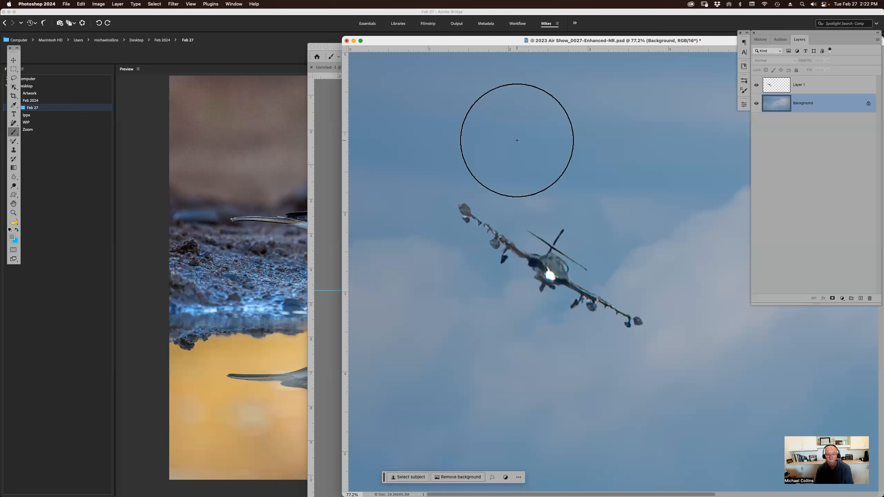
key("bracketright")
key("bracketright")
key("bracketright")
key("bracketright")
key("bracketright")
key("bracketright")
key("bracketright")
key("bracketright")
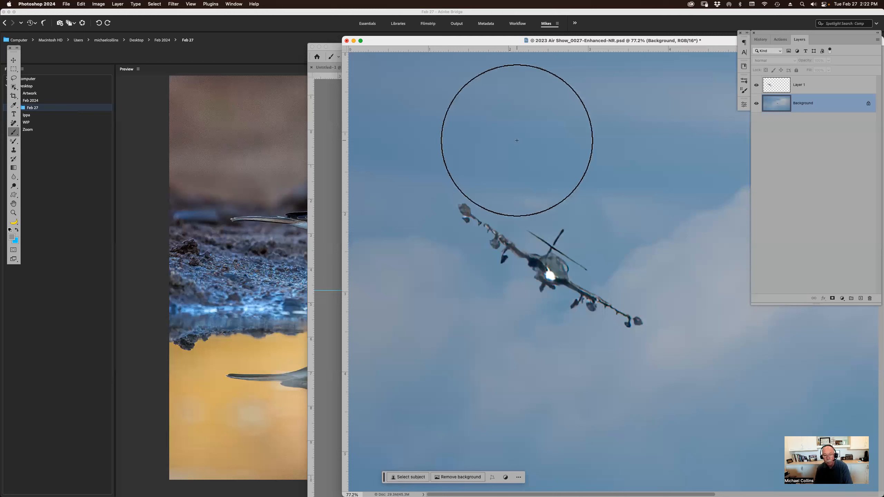
key("bracketright")
key("bracketright")
key("bracketright")
key("bracketright")
key("bracketright")
key("bracketright")
key("bracketright")
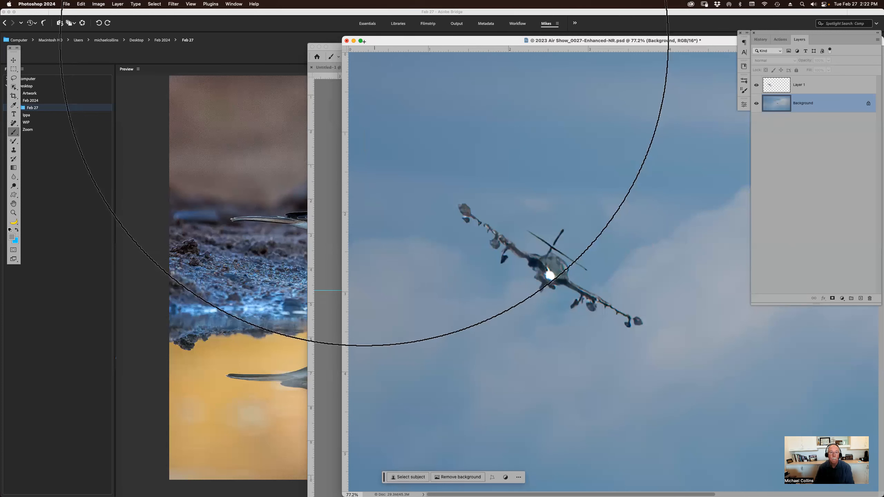
key("bracketright")
key("bracketright")
key("bracketright")
key("bracketright")
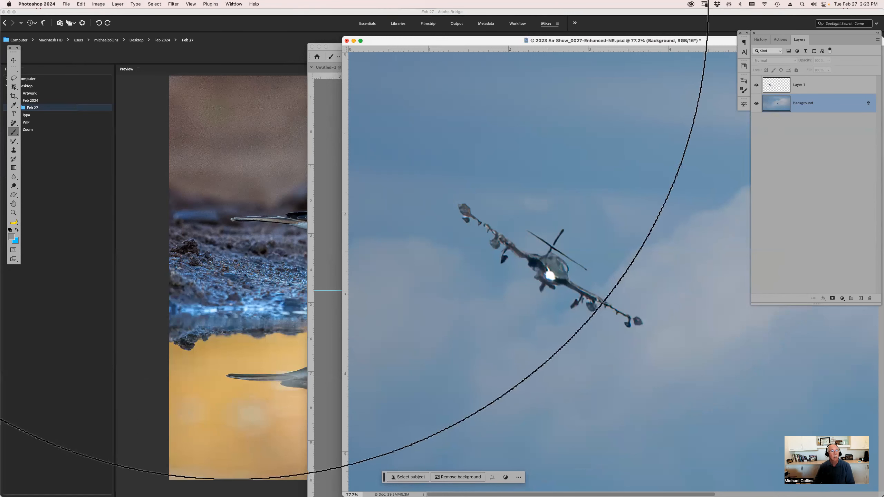
Consolidate all open documents into tabs and move the application frame back over the Bridge preview.
key("super+Tab")
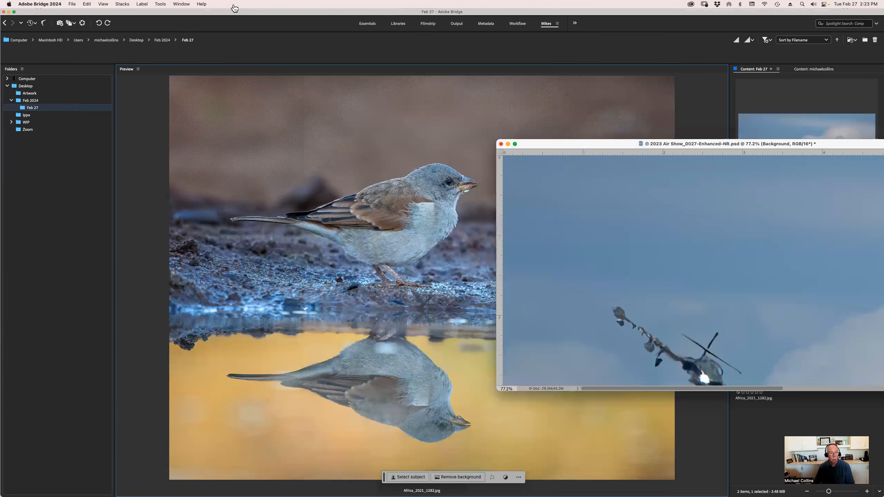
key("super+Tab")
left_click(234, 4)
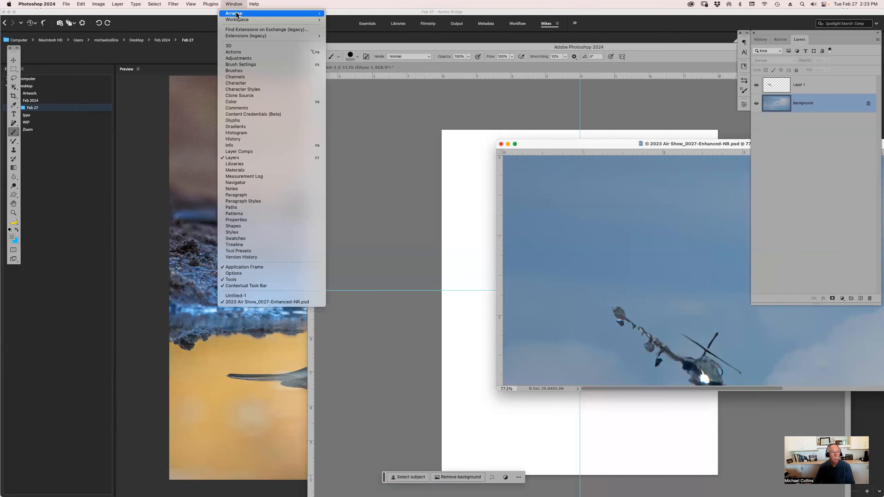
mouse_move(238, 14)
left_click(385, 71)
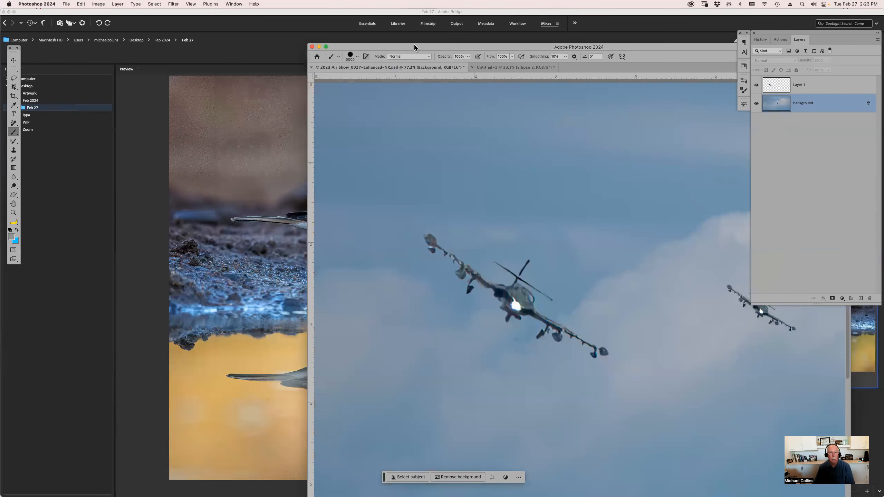
left_click_drag(413, 46, 214, 10)
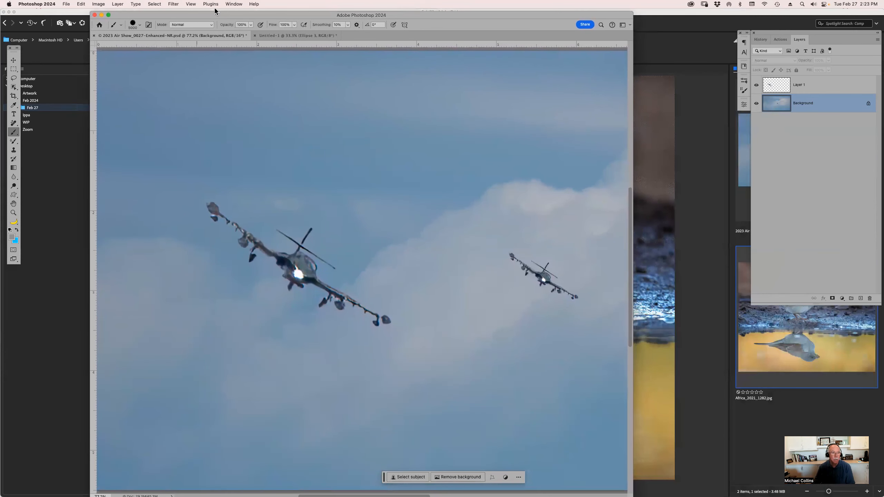
Tile the air show image and the circle design vertically.
left_click(233, 4)
mouse_move(235, 13)
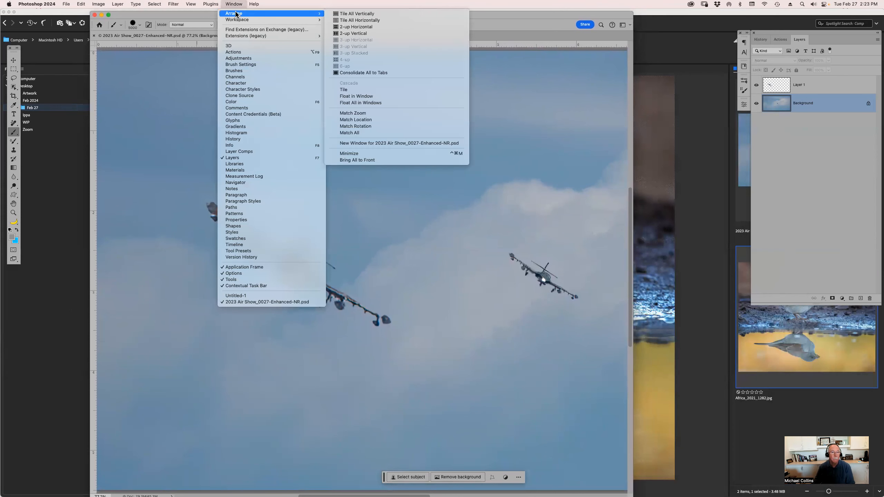
left_click(358, 14)
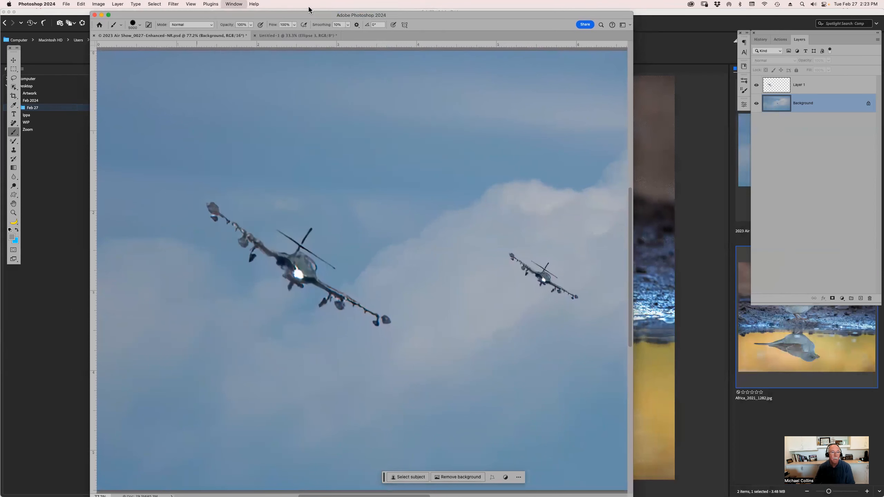
Consolidate the two tiled documents into tabs and expand the application frame to fill the whole screen.
left_click(234, 4)
mouse_move(249, 20)
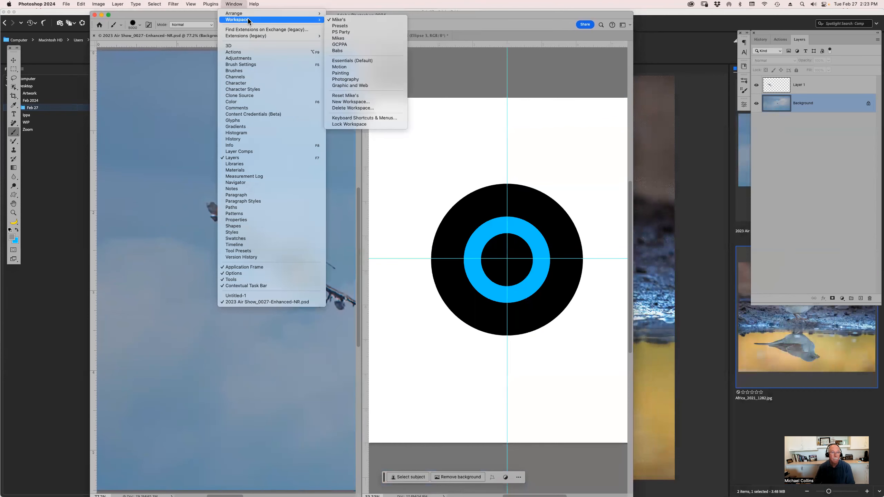
mouse_move(303, 14)
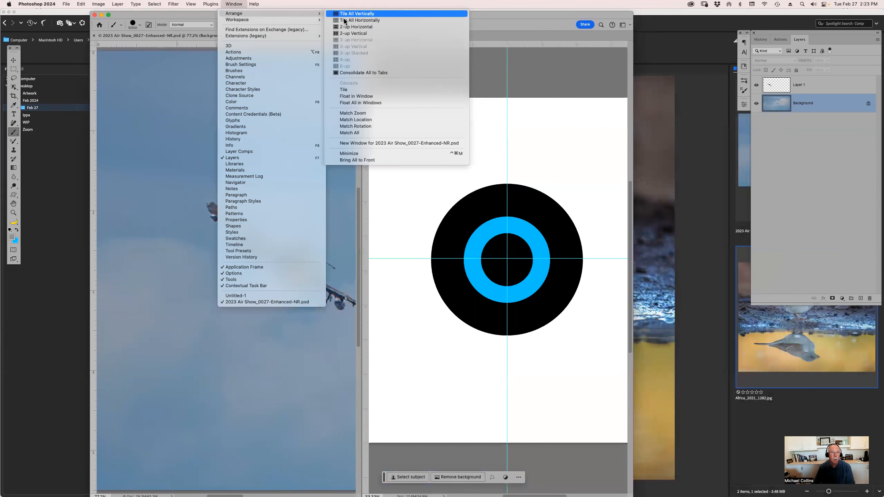
left_click(364, 74)
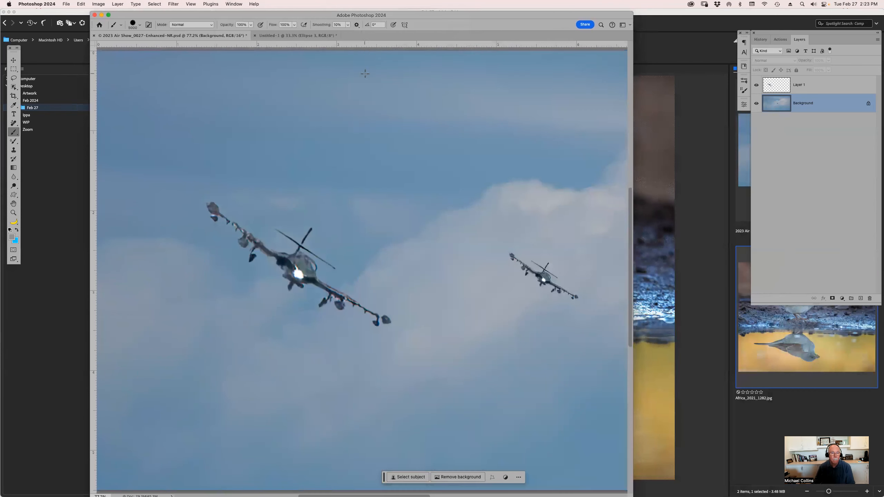
left_click(109, 15)
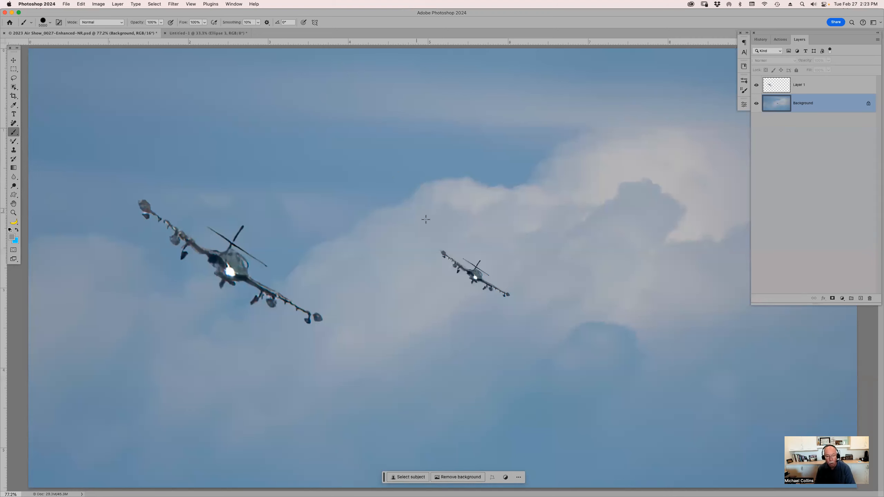
Dab the Background layer once with the 5000 px brush near the smaller plane, and undo the dab.
left_click(447, 252)
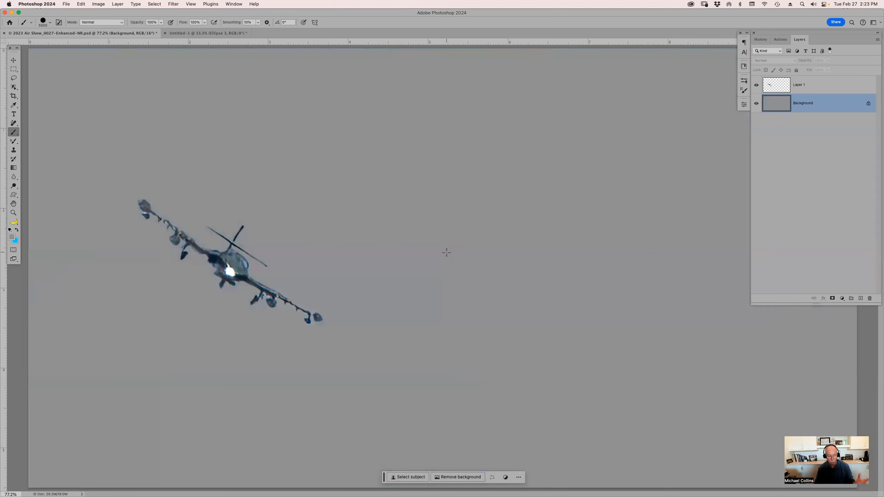
key("super+z")
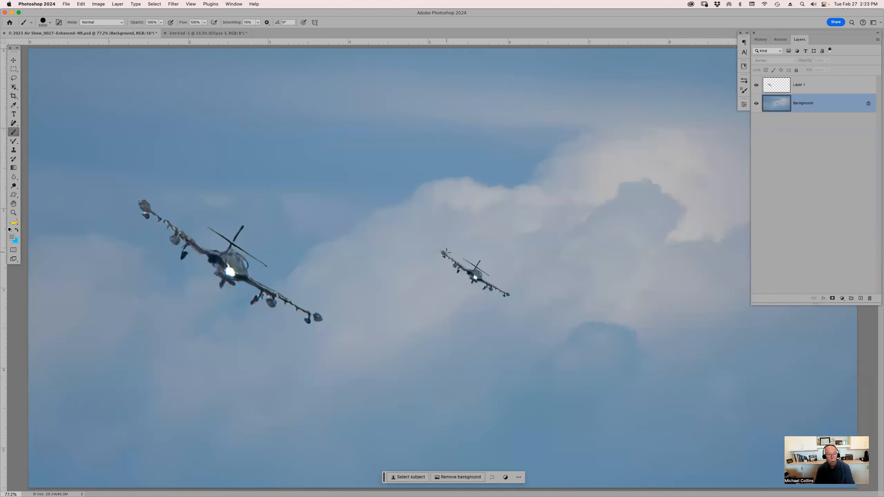
Reduce the brush size step by step until only a hairline tip is left.
key("bracketleft")
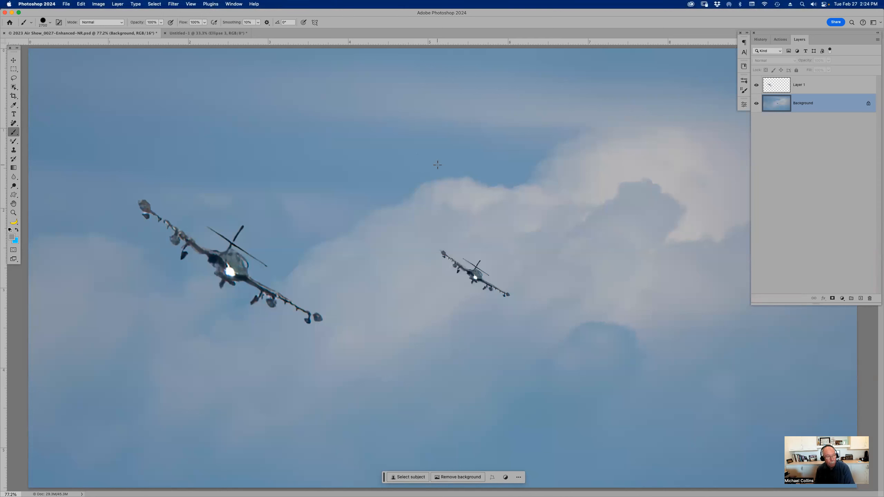
key("bracketleft")
key("bracketleft")
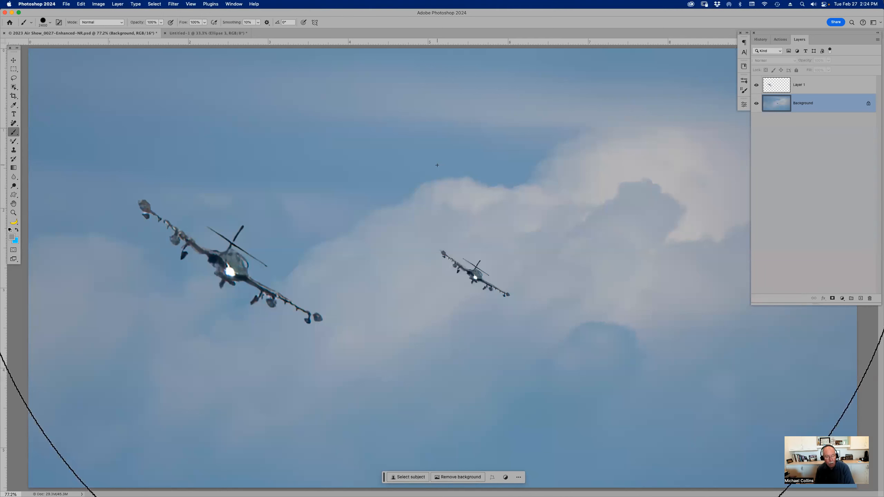
key("bracketleft")
key("bracketleft")
key("bracketleft")
key("bracketleft")
key("bracketleft")
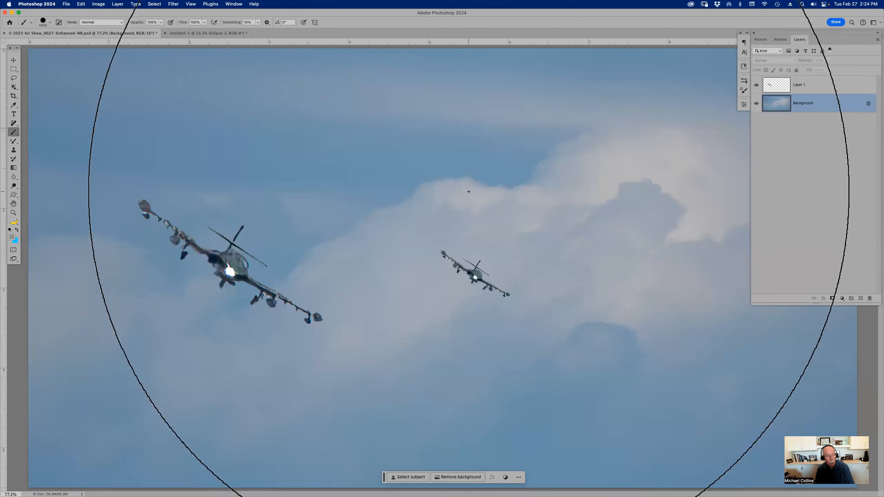
key("bracketleft")
key("bracketleft")
key("bracketleft")
key("bracketleft")
key("bracketleft")
key("bracketleft")
key("bracketleft")
key("bracketleft")
key("bracketleft")
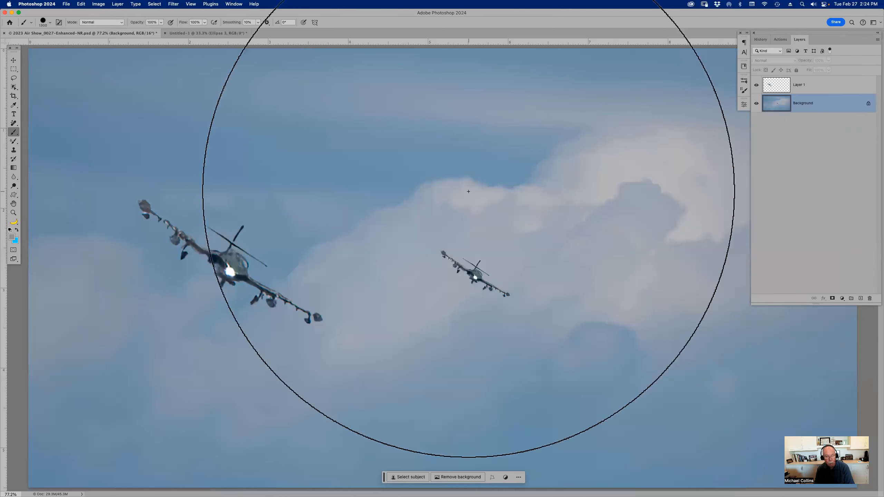
key("bracketleft")
key("bracketleft")
key("bracketleft")
key("bracketleft")
key("bracketleft")
key("bracketleft")
key("bracketleft")
key("bracketleft")
key("bracketleft")
key("bracketleft")
key("bracketleft")
key("bracketleft")
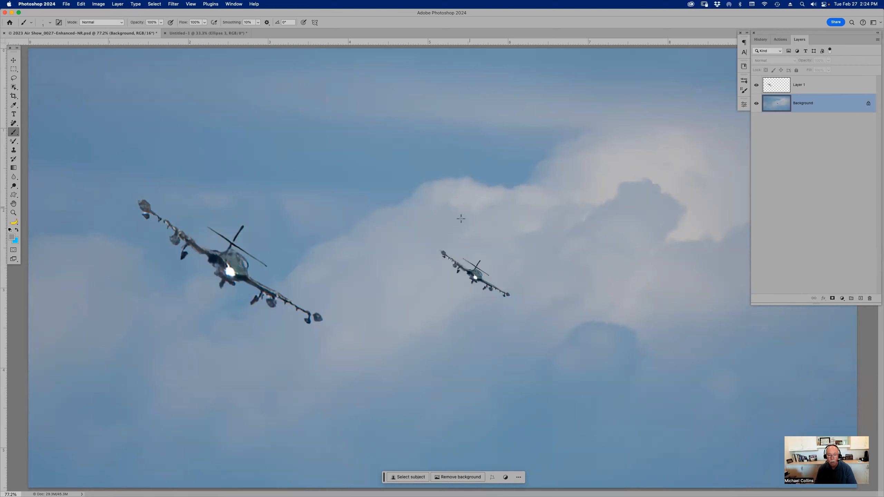
Reset the colors to default black and white, and test a thin black scribble above the smaller plane, undoing it.
key("d")
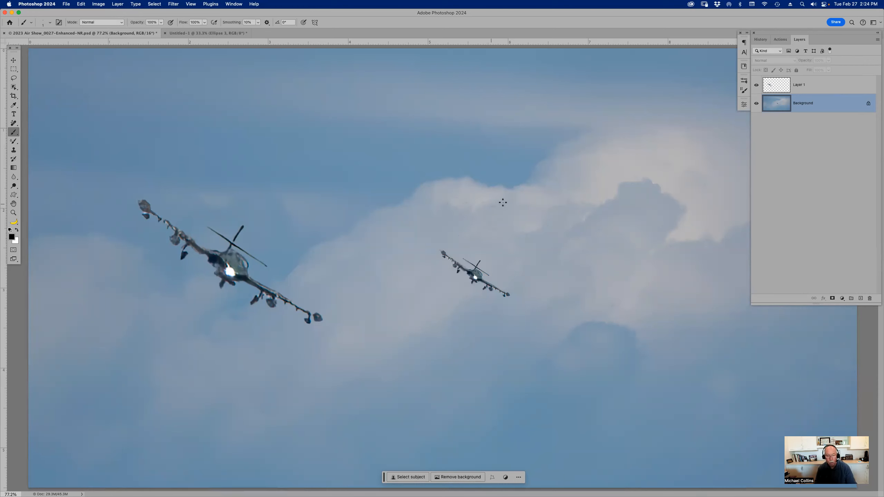
mouse_move(508, 199)
left_mouse_down()
mouse_move(449, 193)
mouse_move(523, 205)
mouse_move(450, 217)
mouse_move(526, 227)
mouse_move(494, 229)
mouse_move(528, 254)
mouse_move(506, 254)
mouse_move(563, 245)
left_mouse_up()
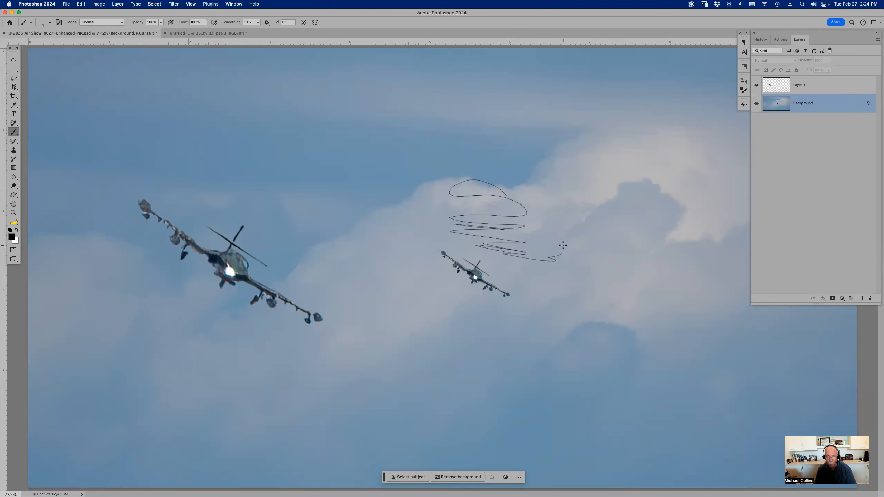
key("super+z")
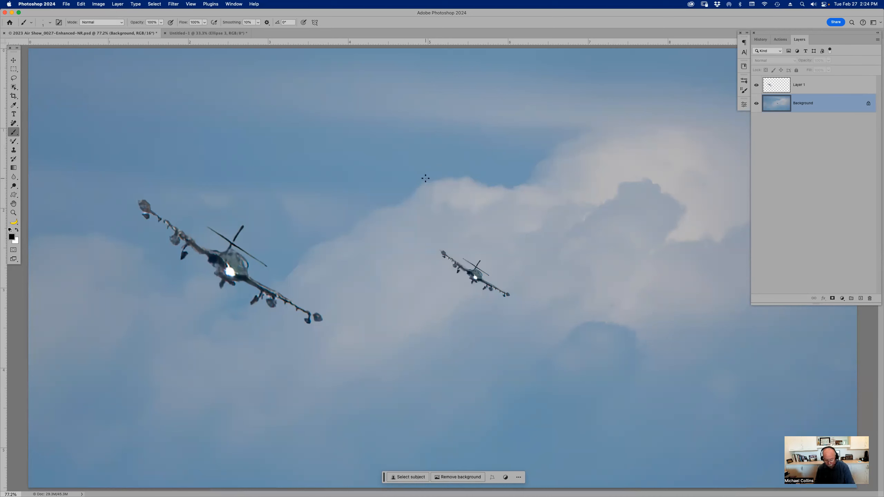
Enlarge the brush step by step, and reduce it slightly to settle on 175 px.
key("bracketright")
key("bracketright")
key("bracketright")
key("bracketright")
key("bracketright")
key("bracketright")
key("bracketright")
key("bracketright")
key("bracketright")
key("bracketright")
key("bracketright")
key("bracketright")
key("bracketleft")
key("bracketleft")
key("bracketleft")
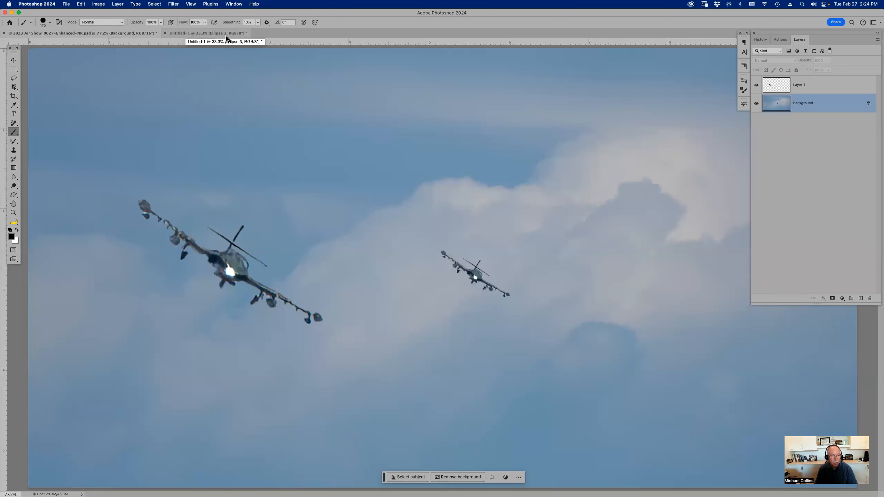
Use Customize Toolbar to change the extra-tools banana icon to three dots, and activate the Eyedropper tool.
left_click(16, 223)
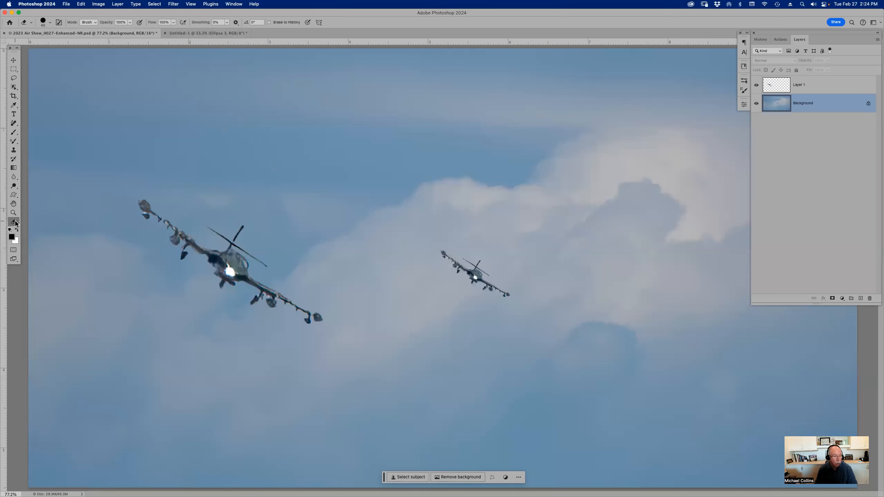
left_click(39, 222)
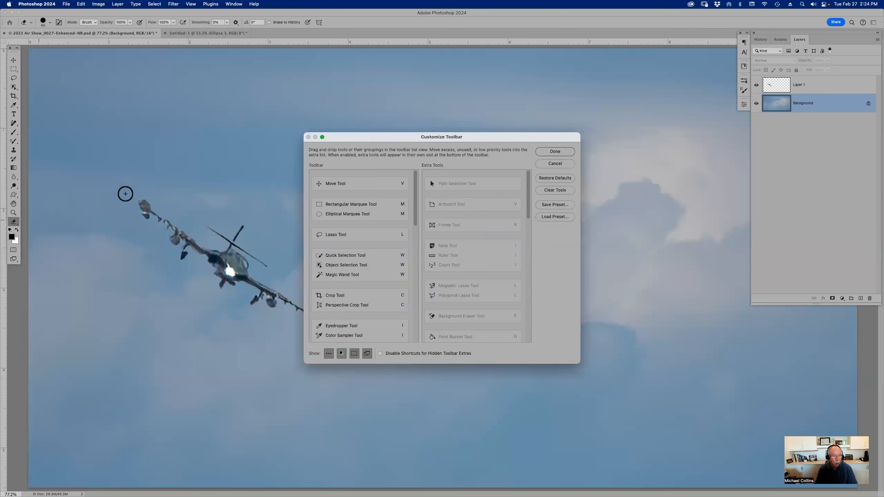
left_click(560, 152)
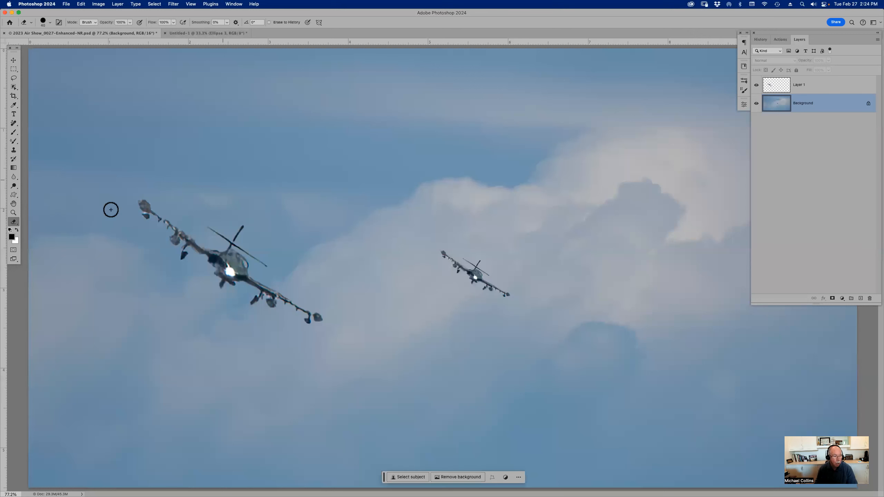
left_click(13, 108)
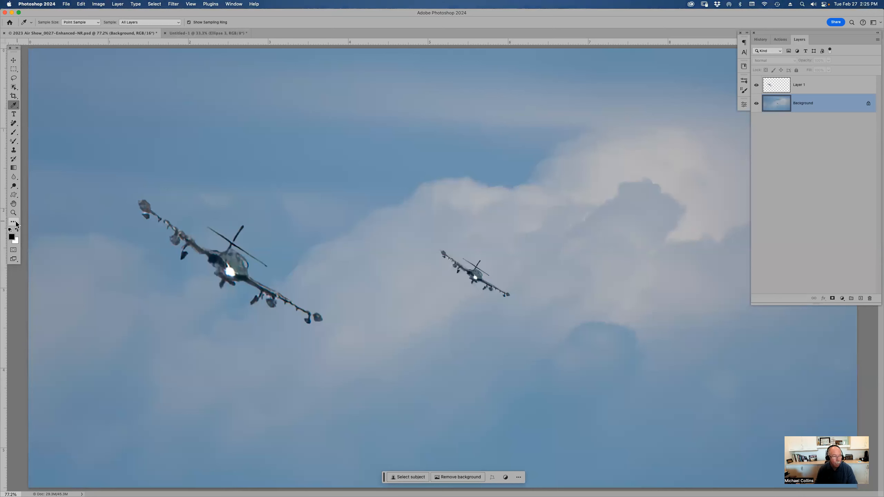
Restore the banana icon of the extra-tools slot through Customize Toolbar, temporarily parking the toolbar over the middle of the image.
mouse_move(15, 55)
left_mouse_down()
mouse_move(269, 122)
mouse_move(387, 116)
left_mouse_up()
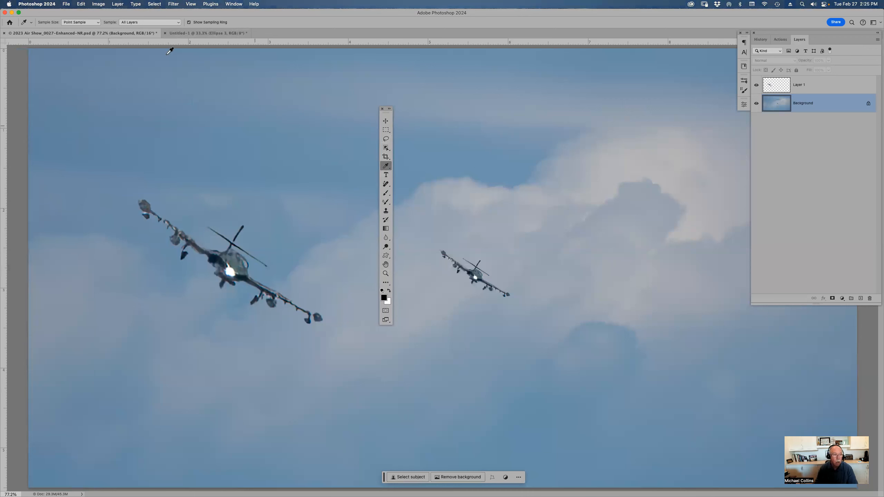
left_click(81, 4)
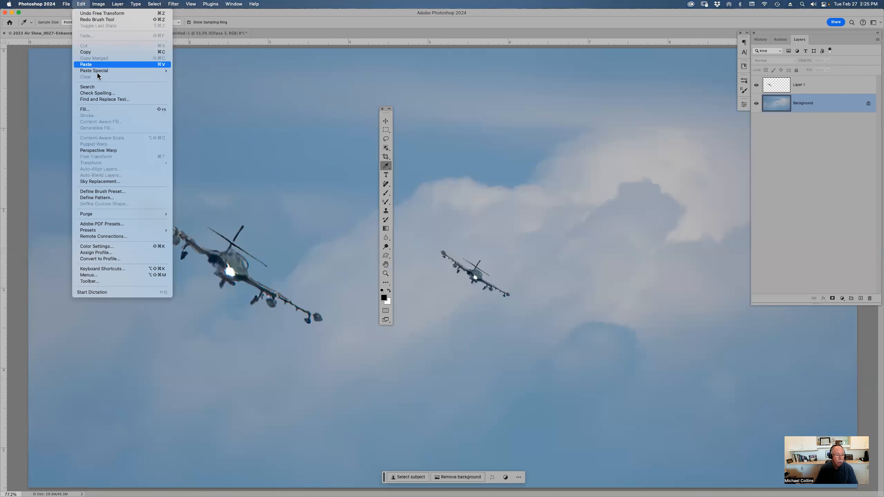
left_click(103, 281)
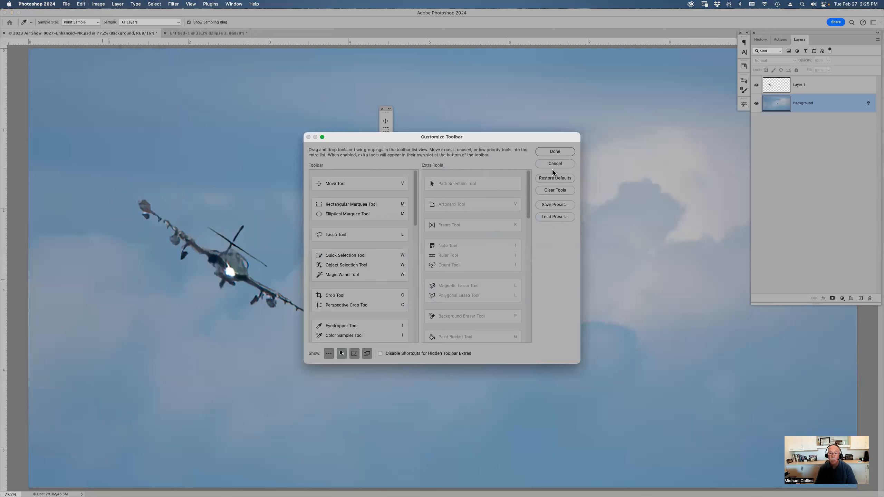
left_click(555, 151)
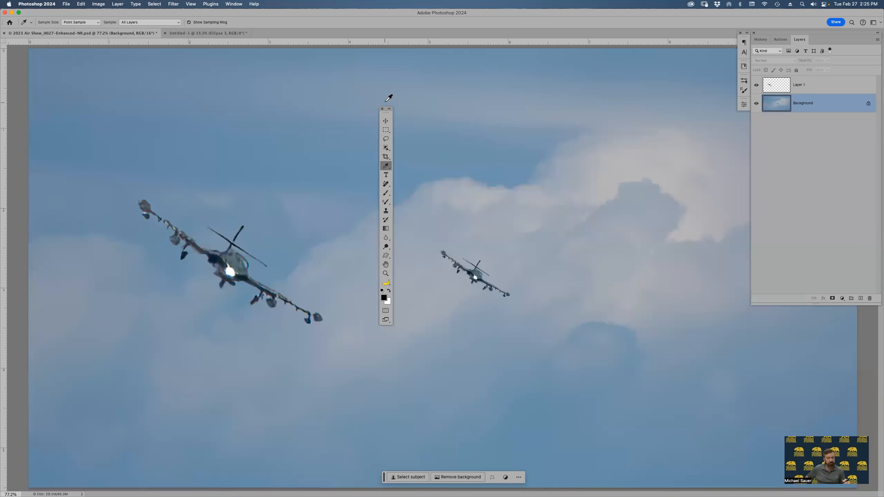
left_click_drag(385, 109, 16, 54)
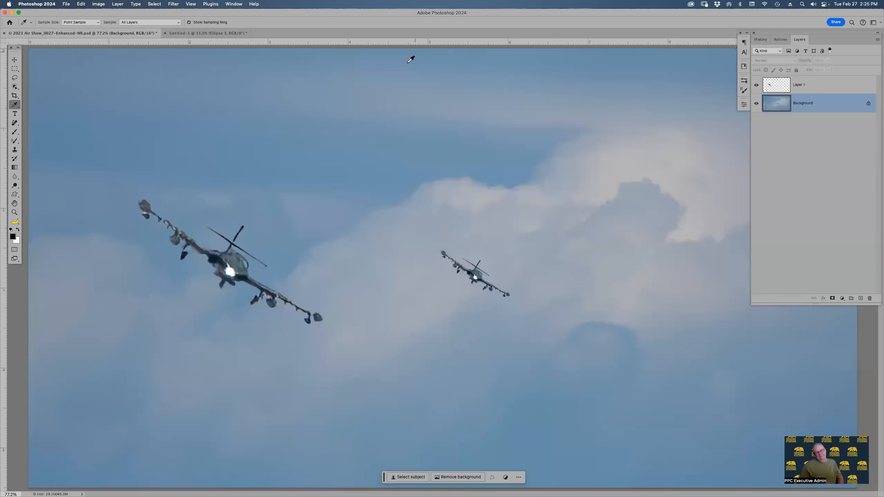
Switch to Adobe Bridge and display the contents of the Artwork folder on the Desktop.
mouse_move(633, 493)
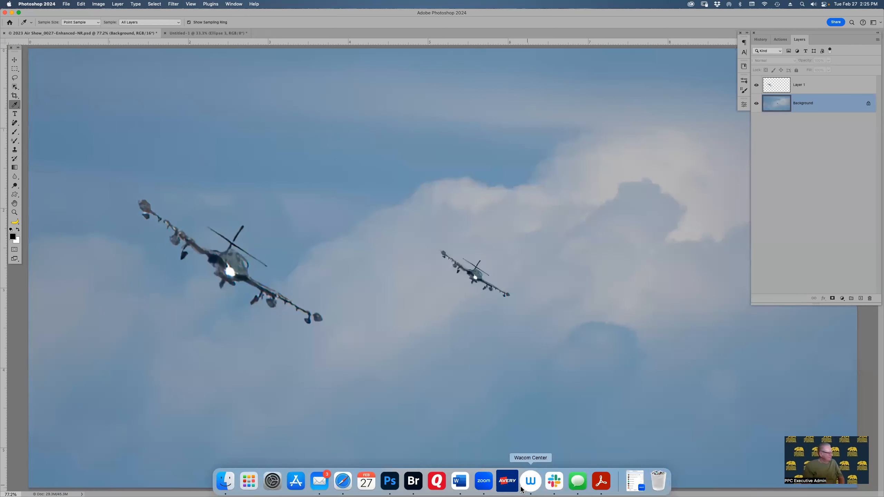
left_click(424, 491)
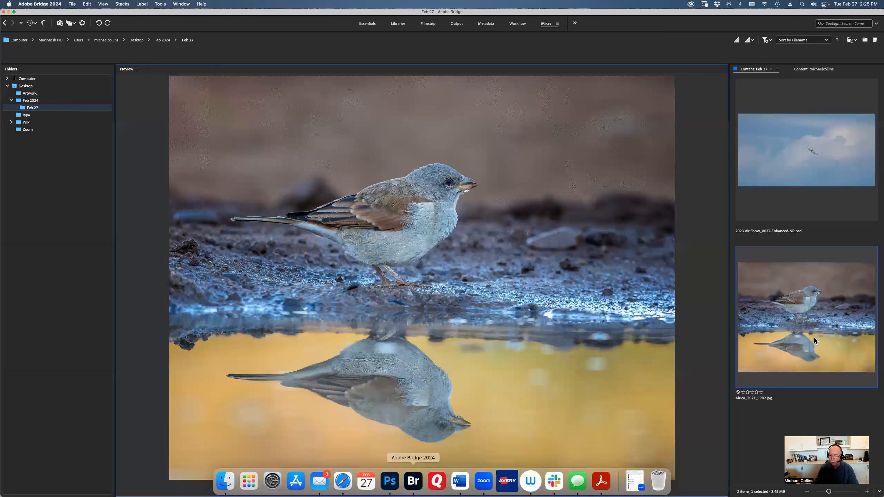
left_click(28, 94)
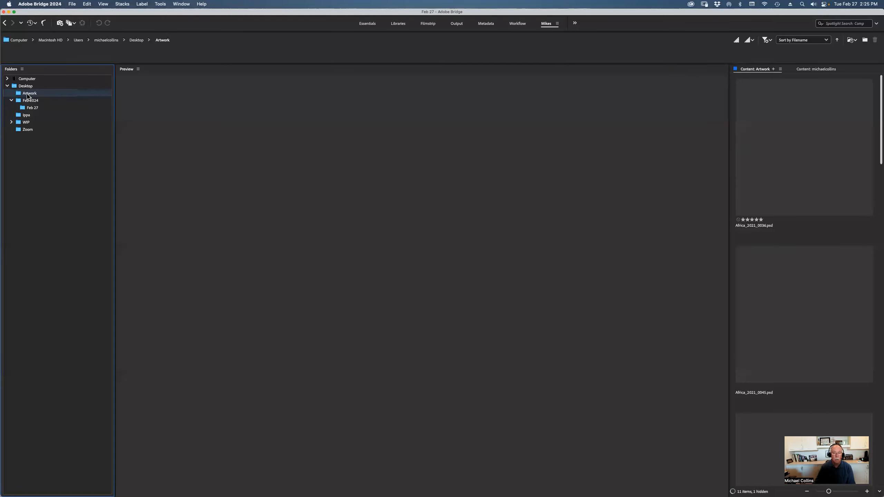
left_click(28, 93)
Select the range of images from Africa_2021_0036.psd through Africa_2021_1123.psd and open them all in Photoshop.
left_click(779, 149)
scroll(779, 209, "down", 10)
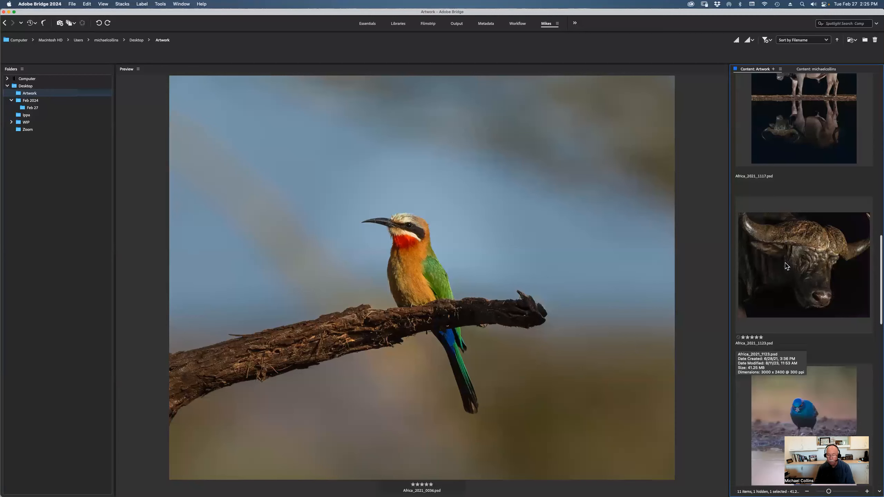
left_click(786, 264, "shift")
double_click(787, 266)
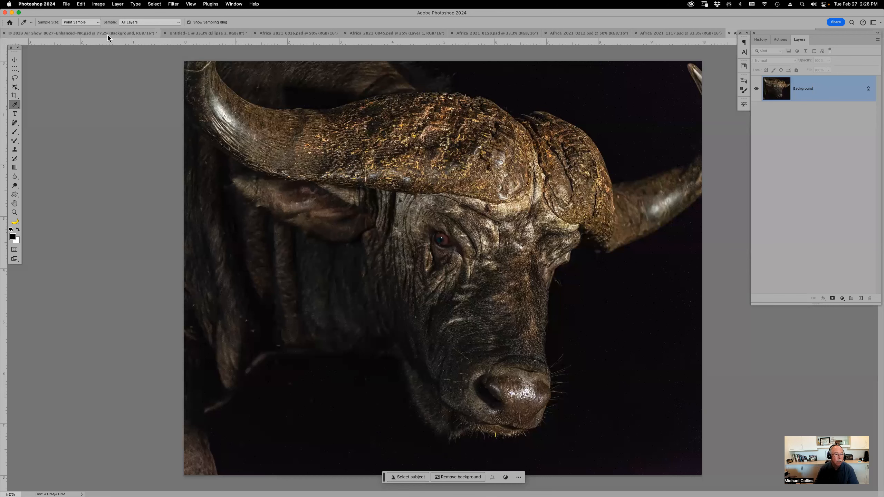
Bring the air show image to the front and close all other documents, discarding the changes to Untitled-1.
left_click(97, 34)
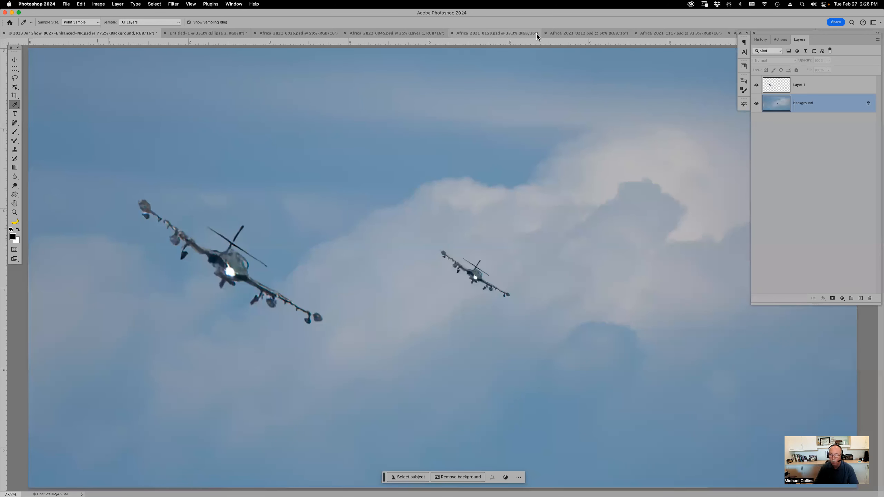
left_click(66, 3)
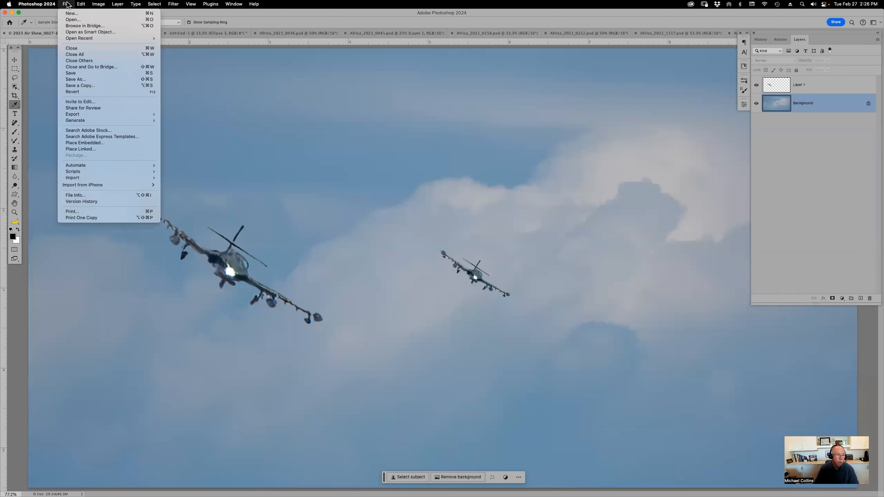
left_click(87, 62)
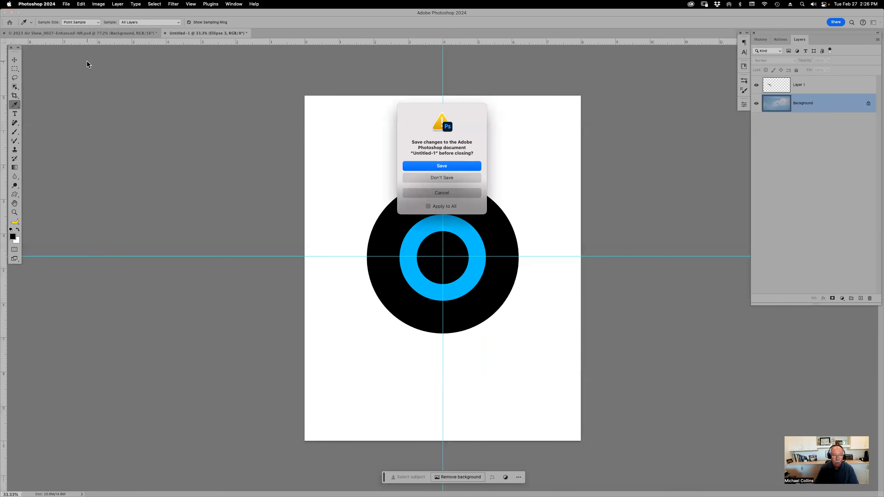
left_click(431, 178)
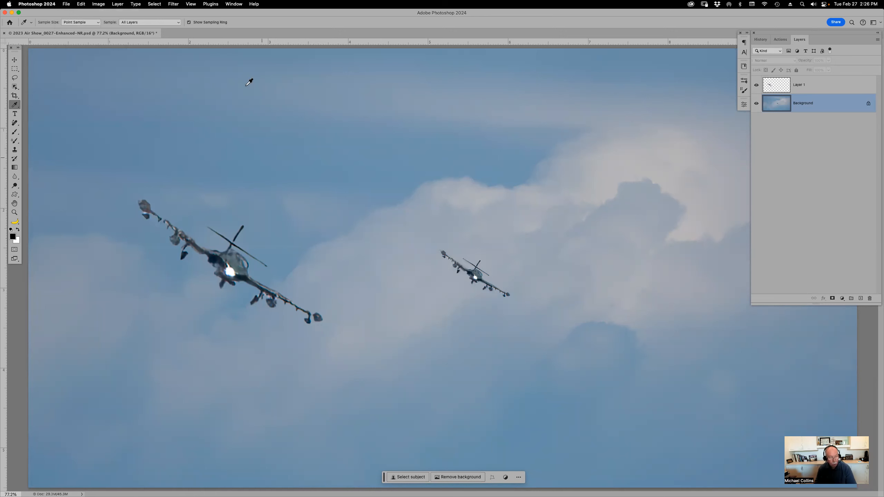
left_click(67, 5)
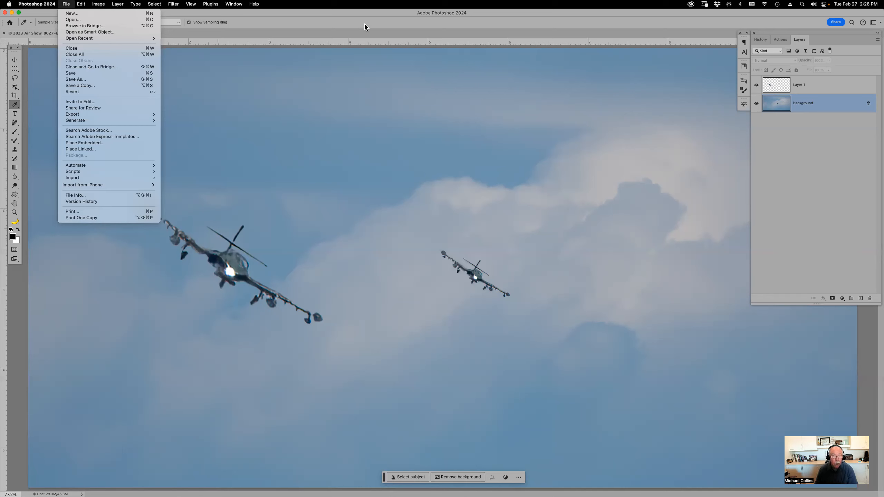
left_click(275, 13)
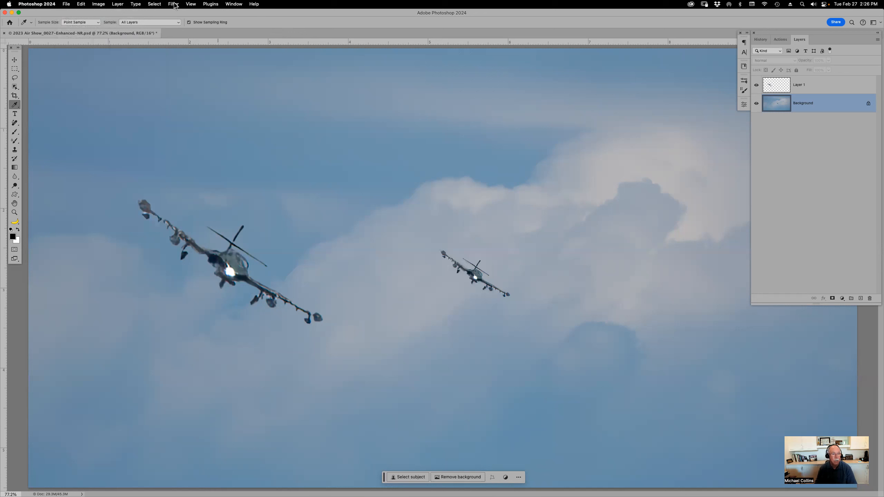
Add a new vertical guide at the 50% position of the air show image.
left_click(173, 4)
mouse_move(199, 131)
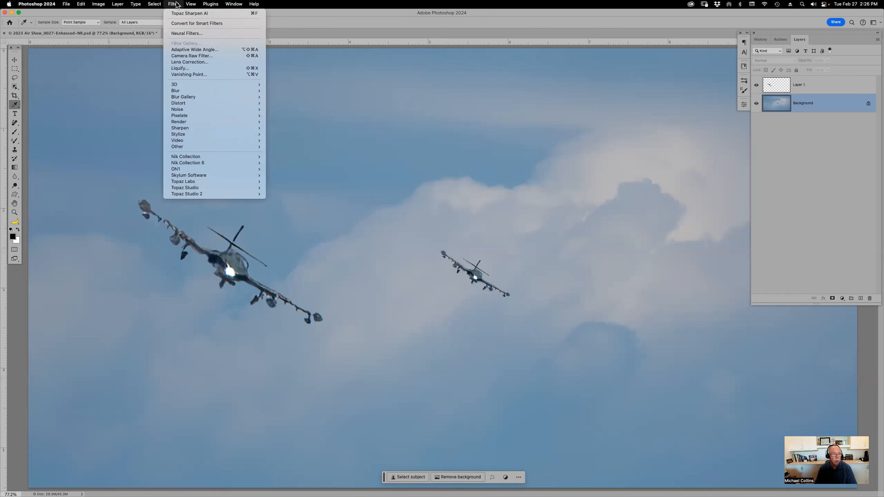
mouse_move(192, 4)
mouse_move(209, 181)
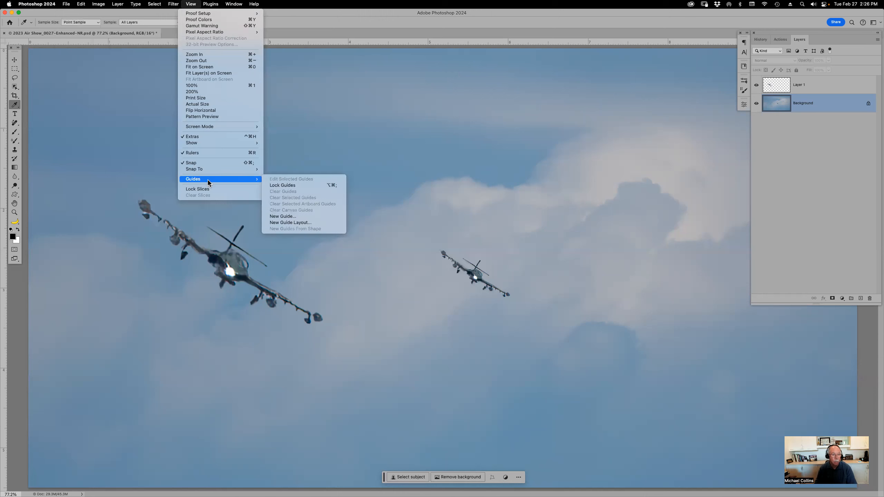
left_click(295, 215)
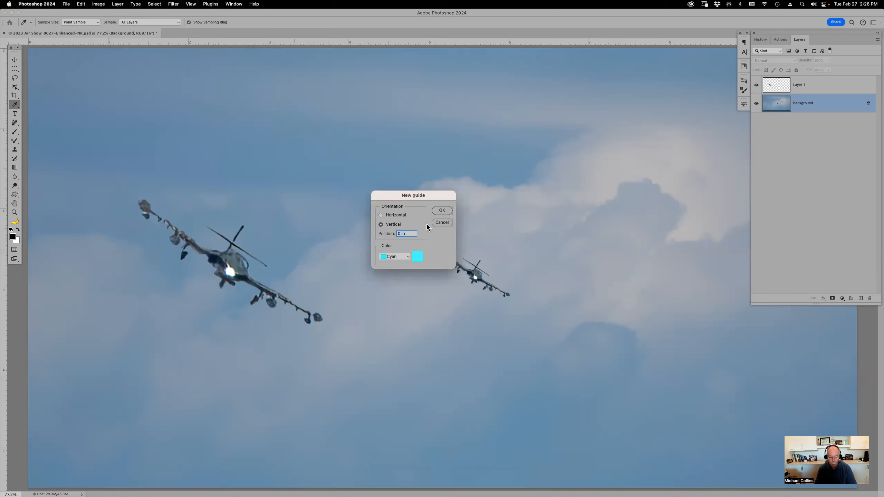
type("50%")
key("Return")
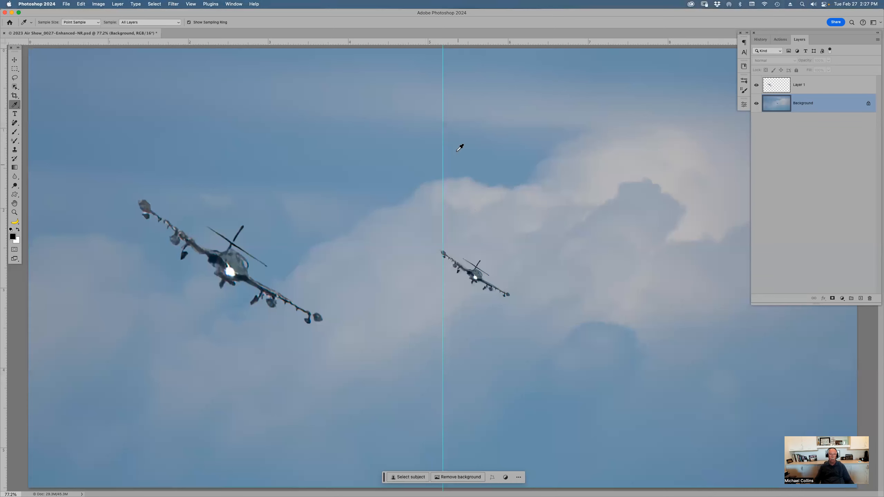
Open the guide preferences from the centre guide, try light red as the canvas guide color, and discard the change.
key("super+minus")
key("super+minus")
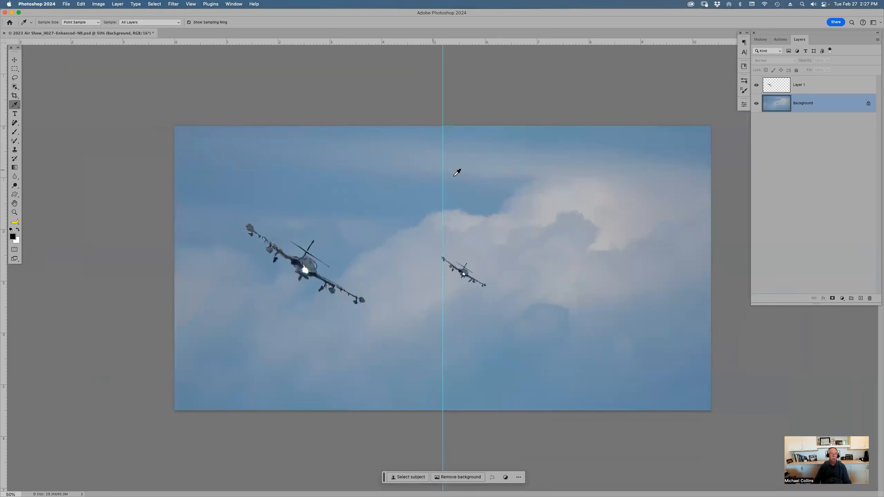
left_click(442, 163)
key("x")
key("v")
double_click(442, 164)
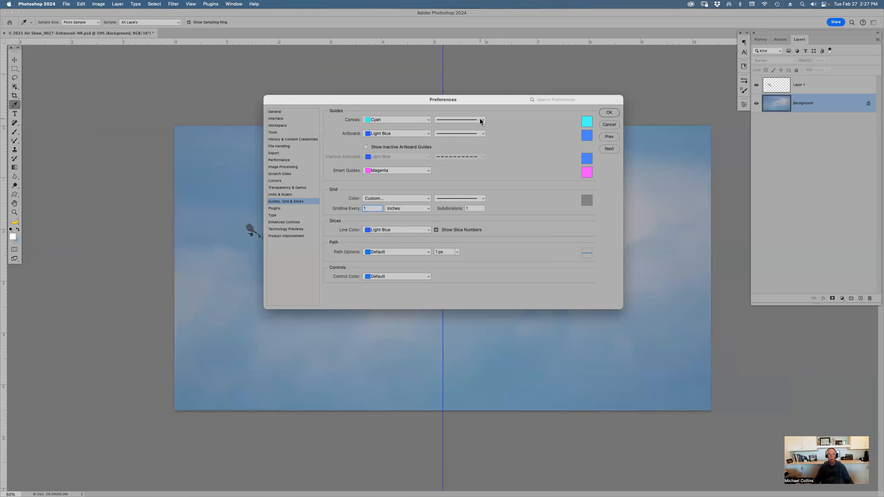
left_click(585, 122)
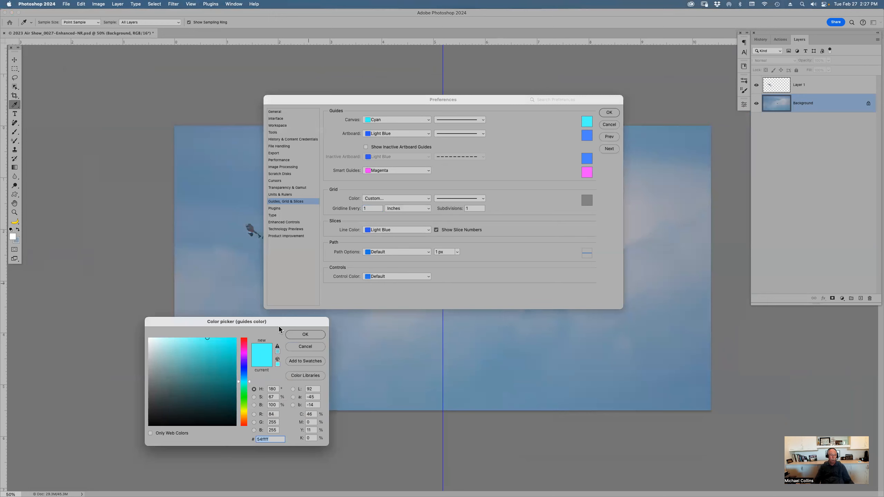
left_click(246, 341)
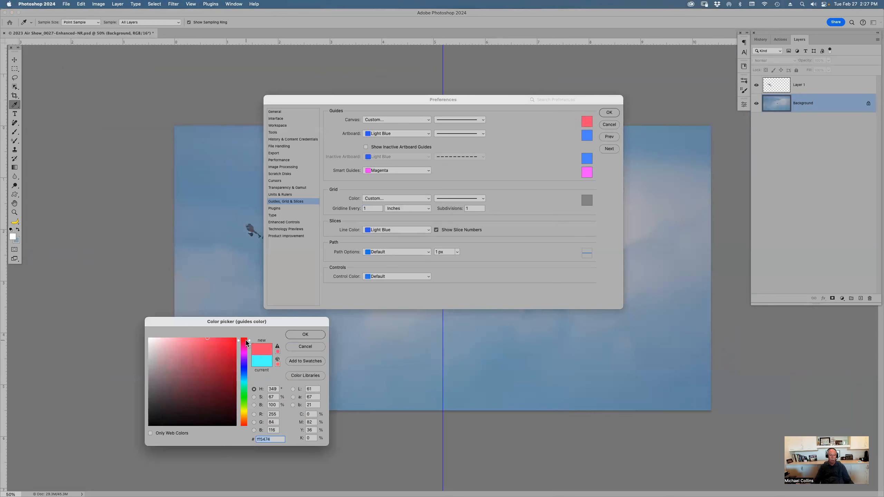
left_click(246, 340)
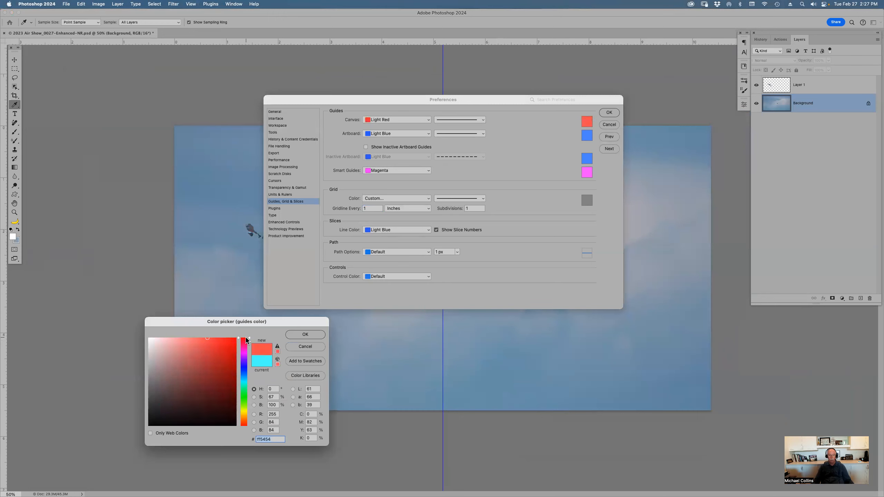
left_click(305, 345)
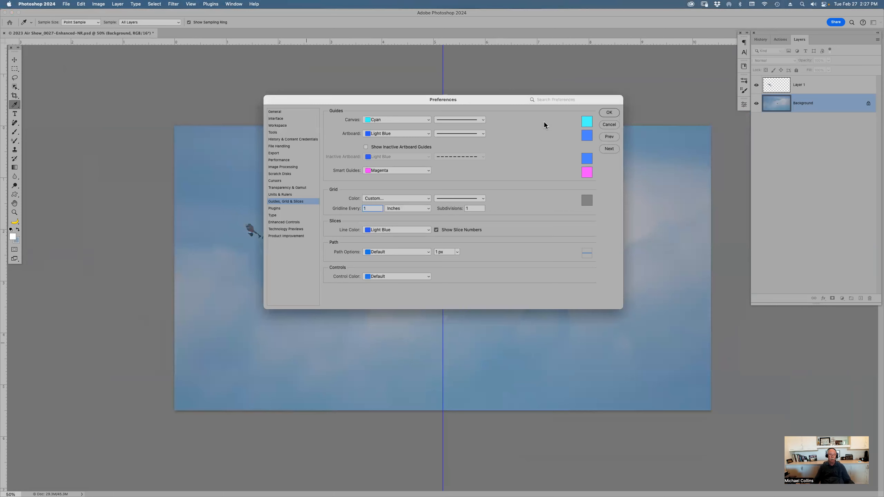
left_click(609, 124)
Pull a horizontal guide from the ruler, move it lower in the sky, and flip both guides between horizontal and vertical orientation.
left_click_drag(473, 43, 495, 171)
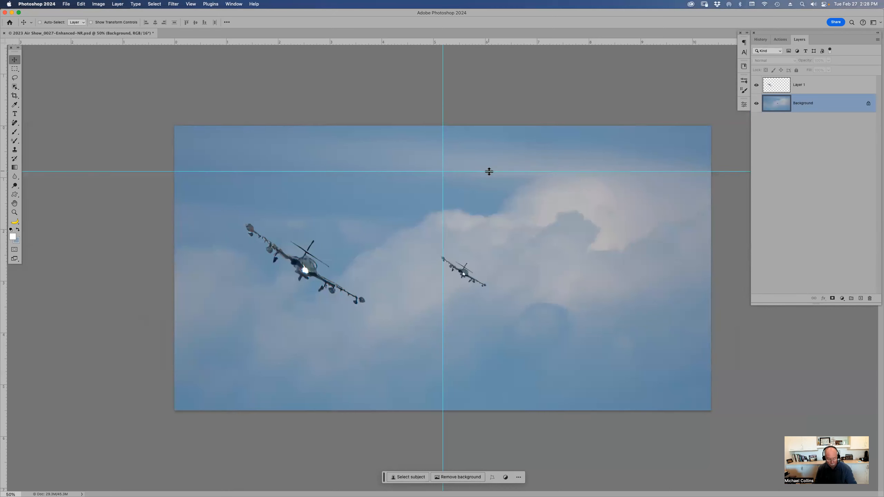
left_click_drag(489, 171, 493, 222)
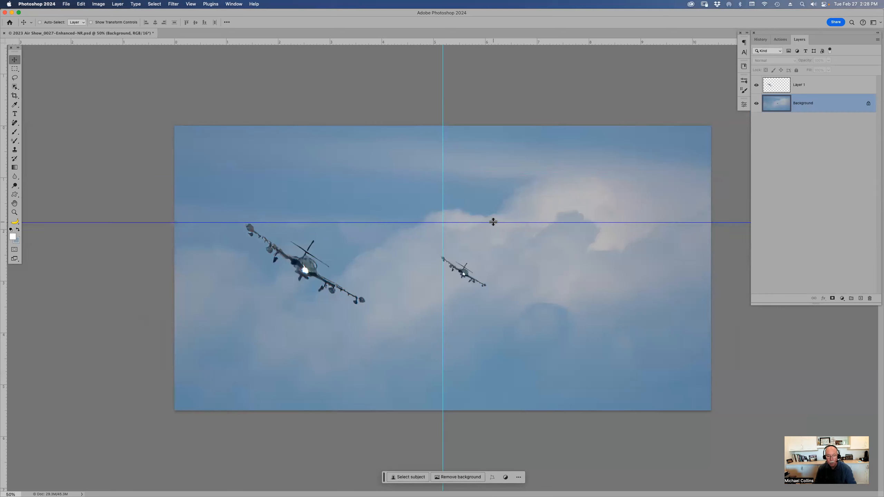
left_click_drag(493, 222, 496, 203)
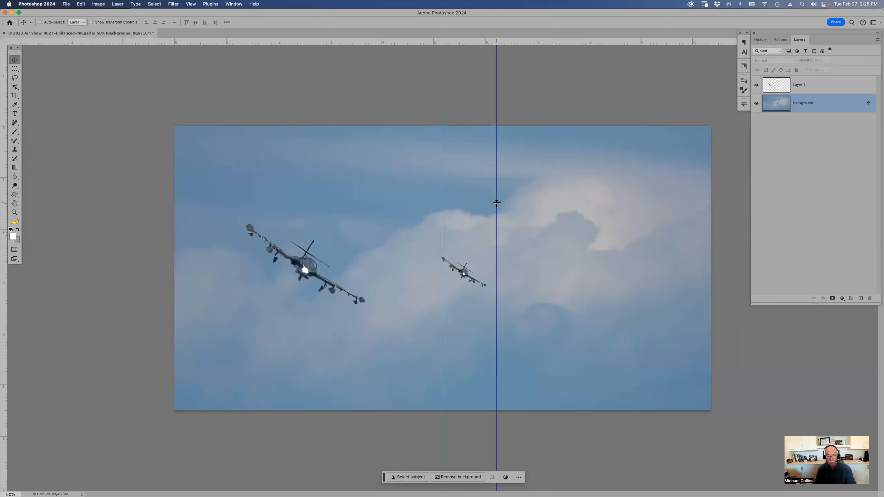
left_click(496, 203, "alt")
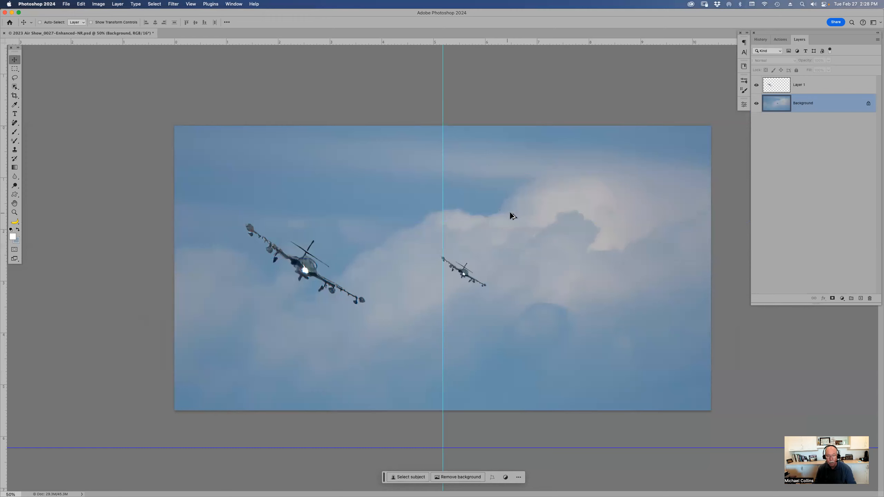
left_click(443, 200, "alt")
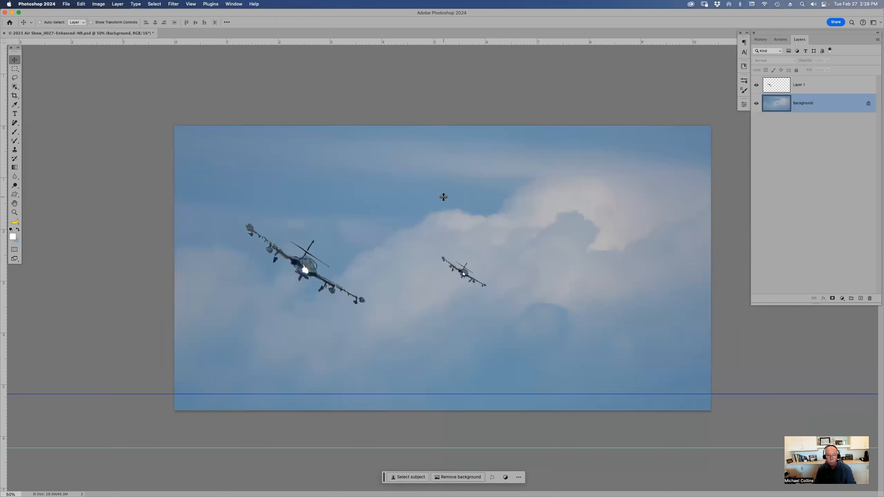
left_click(427, 395, "alt")
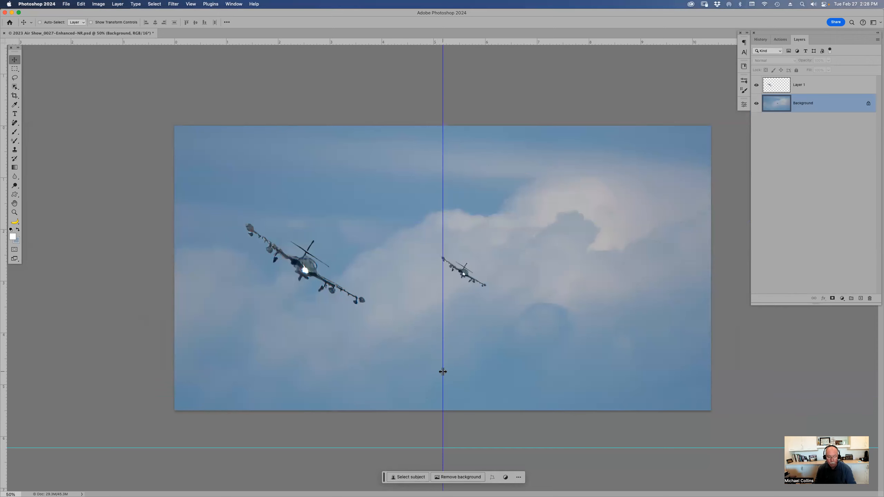
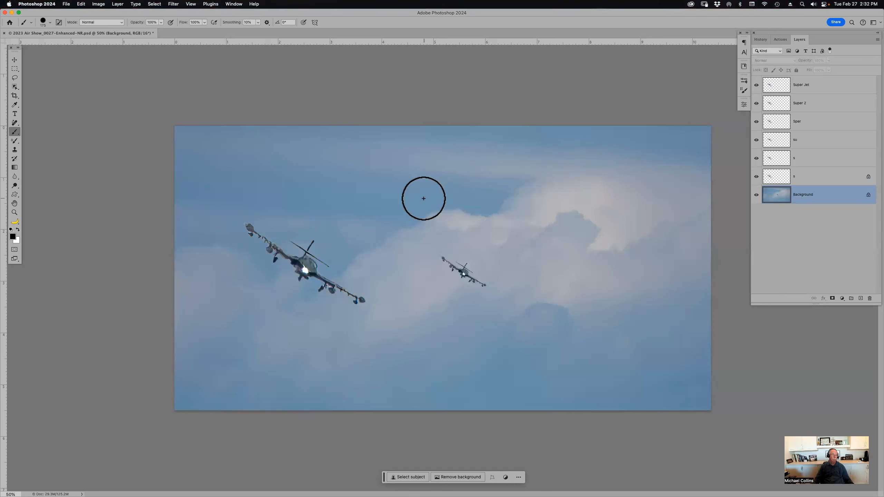
Reduce the brush to 45 px and paint a black scalloped outline around the larger plane's tail on the Background layer.
key("z")
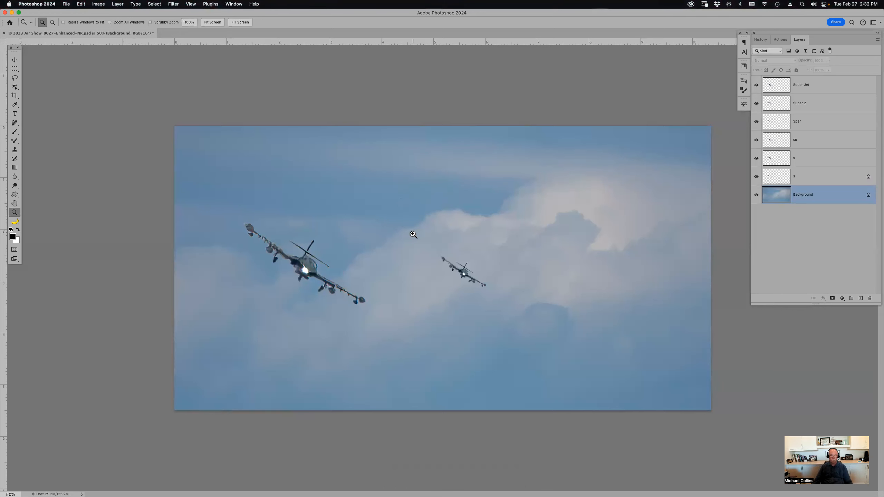
left_click(413, 234)
key("b")
key("bracketleft")
key("bracketleft")
key("bracketleft")
key("bracketleft")
key("bracketleft")
key("bracketleft")
key("bracketleft")
mouse_move(279, 245)
left_mouse_down()
mouse_move(286, 226)
mouse_move(260, 230)
mouse_move(240, 216)
mouse_move(234, 246)
mouse_move(280, 275)
mouse_move(299, 256)
mouse_move(280, 247)
left_mouse_up()
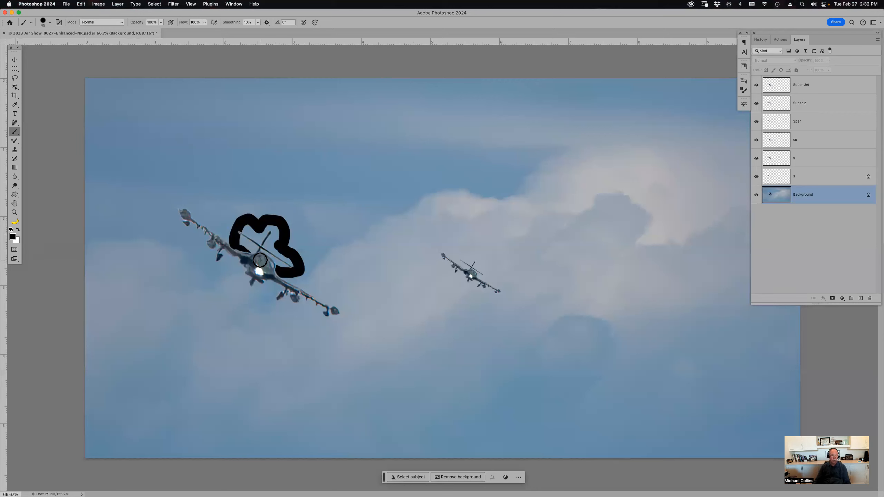
Temporarily use the Zoom tool to magnify the larger plane's tail and touch up the black outline around it.
key("z")
left_click_drag(239, 237, 308, 307)
key("b")
mouse_move(194, 202)
left_mouse_down()
mouse_move(211, 233)
mouse_move(230, 225)
left_mouse_up()
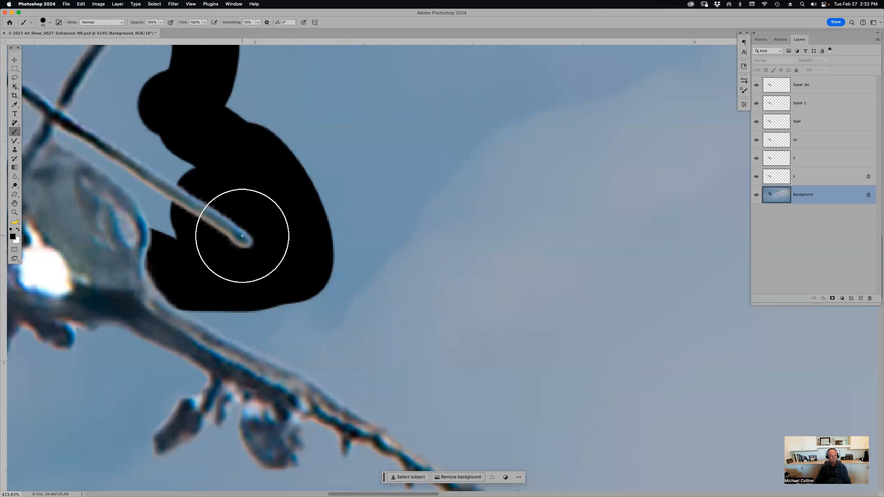
mouse_move(302, 283)
left_mouse_down()
mouse_move(553, 301)
mouse_move(584, 369)
left_mouse_up()
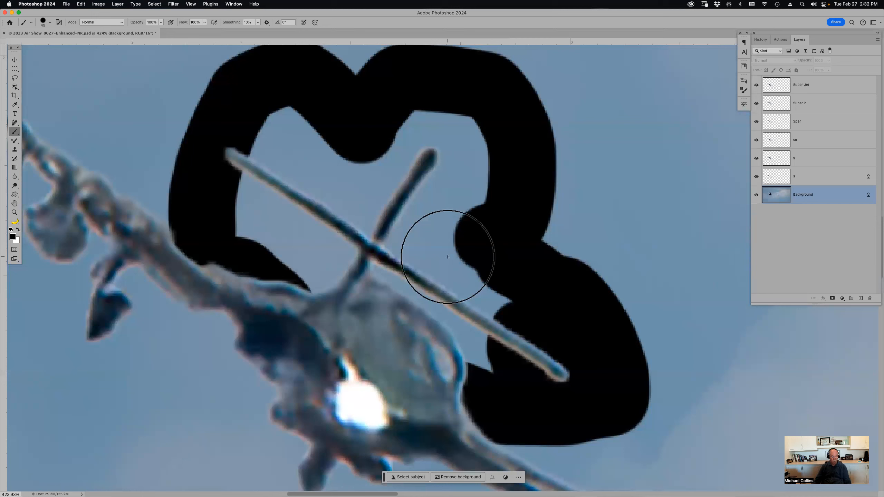
Sample the sky blue beside the larger plane's tail and paint it over the outer edge of the black outline.
key("i")
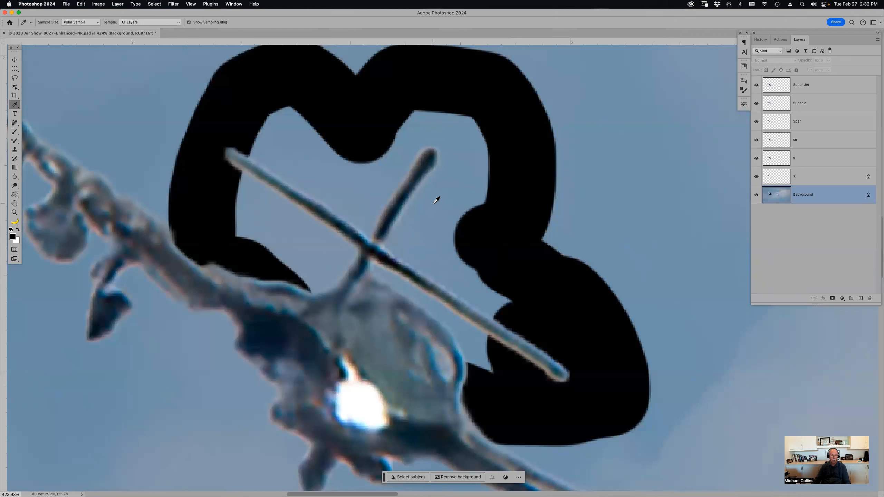
left_click(438, 200)
key("b")
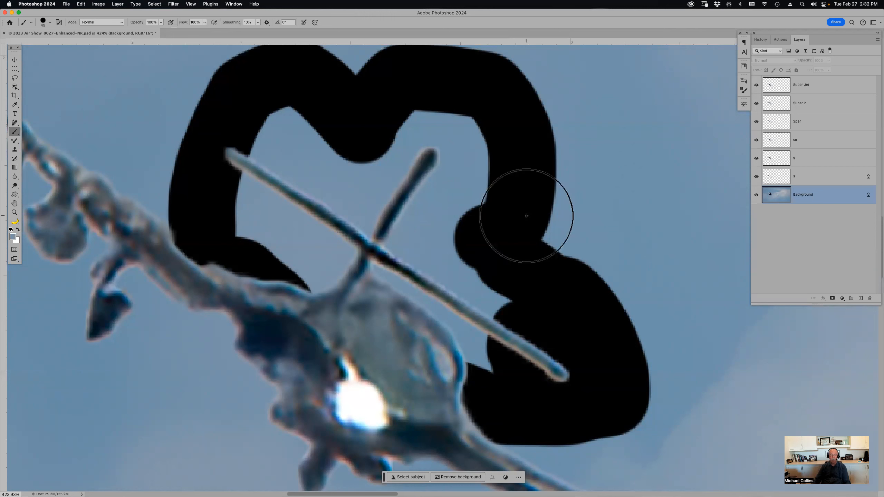
mouse_move(571, 245)
left_mouse_down()
mouse_move(592, 257)
mouse_move(620, 330)
mouse_move(634, 331)
left_mouse_up()
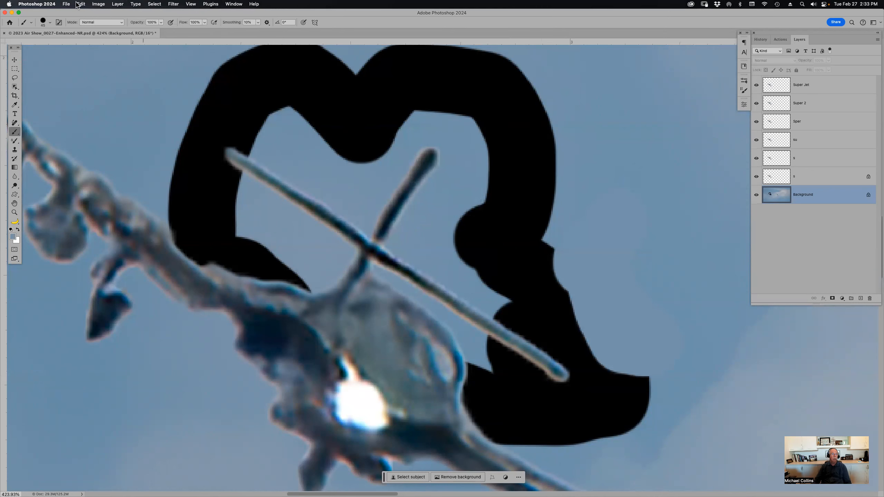
Review the Spring-loaded Tool Shortcuts option and its timing sensitivity in the Tools preferences.
key("i")
key("super+k")
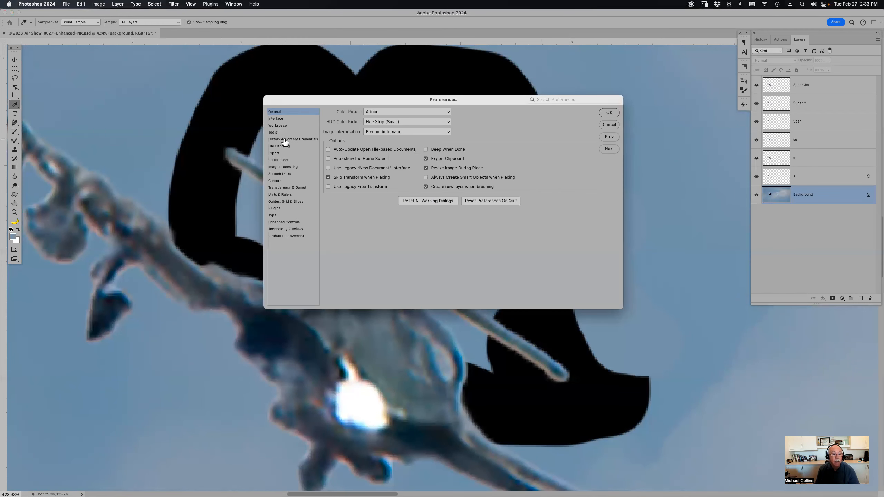
left_click(274, 134)
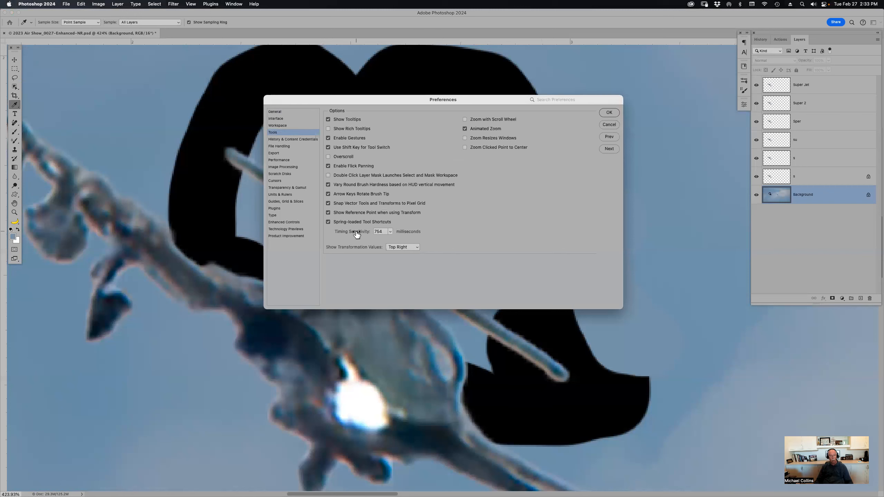
key("Return")
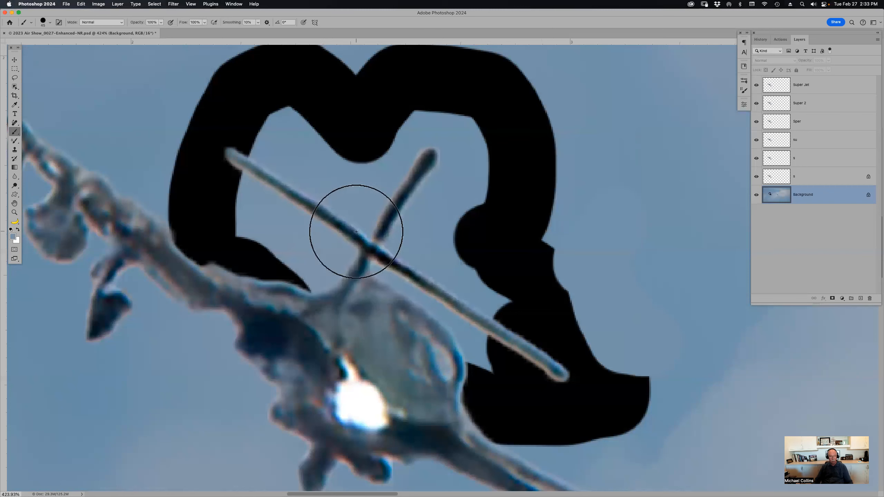
Magnify the larger plane to 600%, alternate between the Zoom and Brush tools, and fit the whole image on screen.
key("z")
left_click(294, 348)
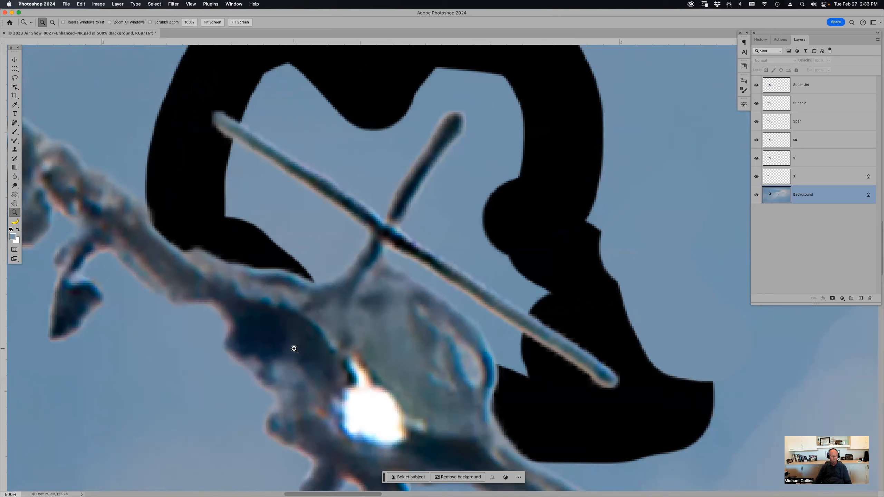
left_click(294, 348)
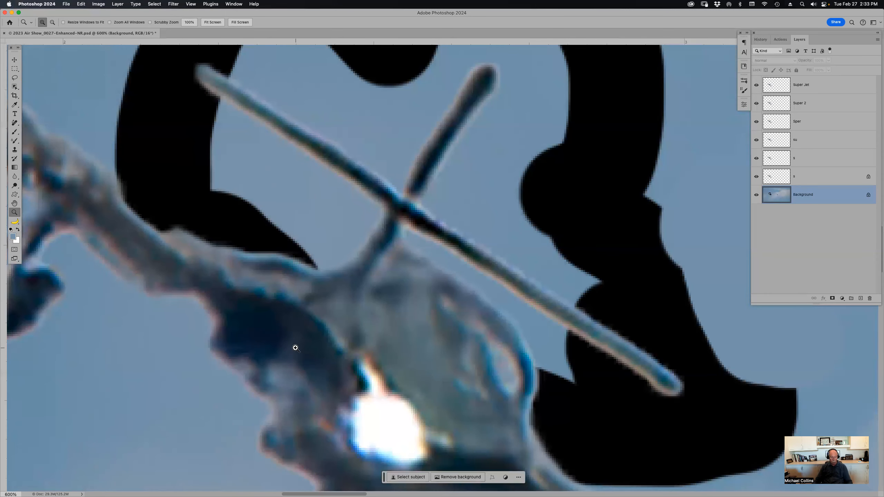
key("b")
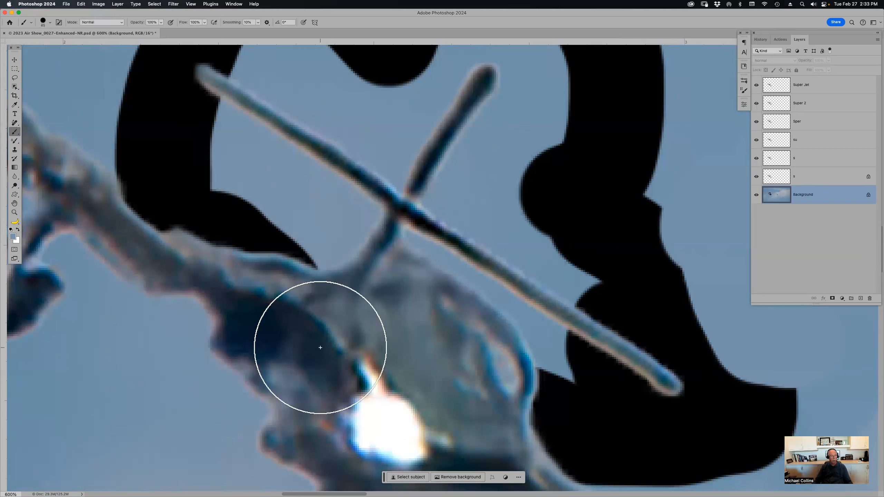
key("z")
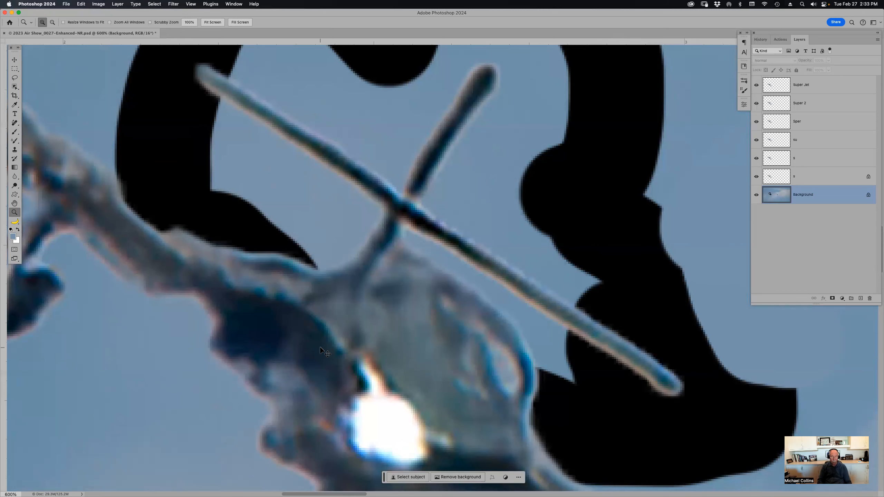
key("super+0")
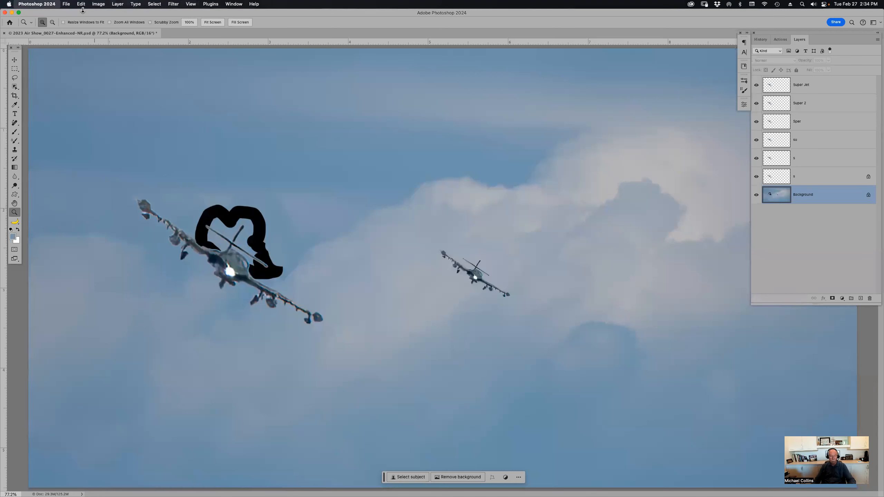
Revisit the Tools preferences to examine the tool switching options, close them without changes, and return to the Zoom tool.
key("super+k")
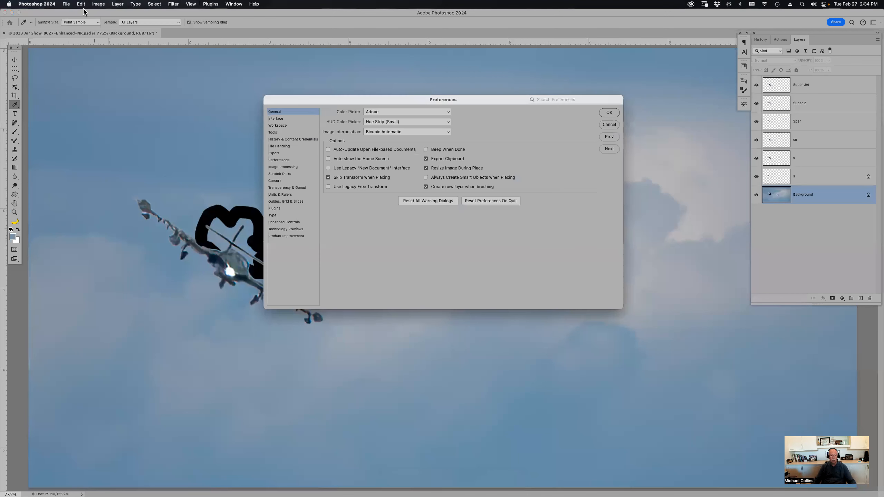
left_click(273, 132)
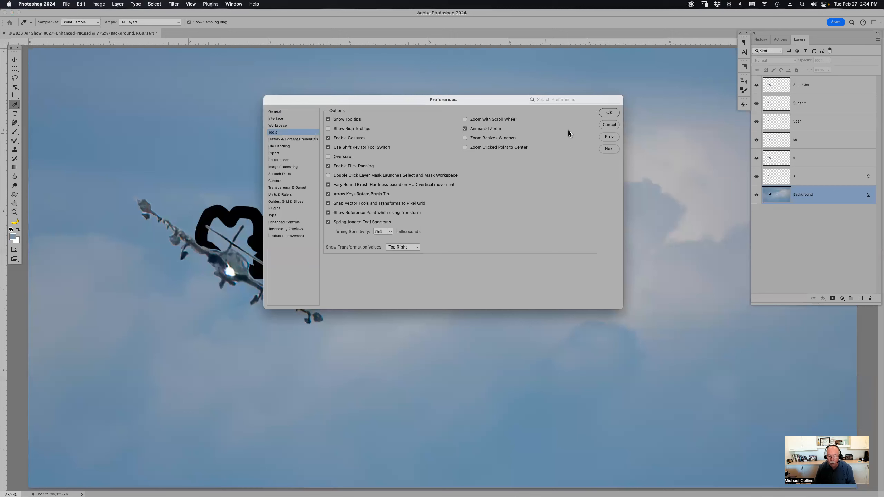
left_click(612, 126)
key("z")
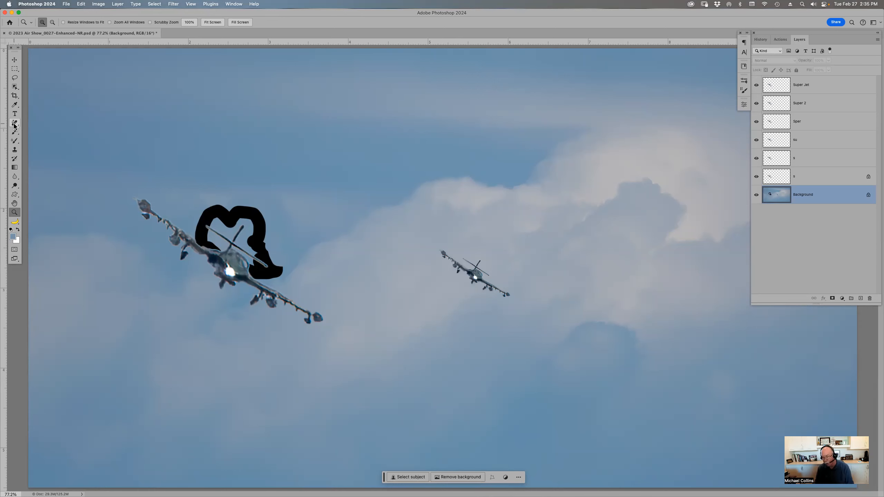
Rotate the canvas view counterclockwise with the Rotate View tool, reset it to 0°, and repeat the rotation and reset.
left_click(15, 222)
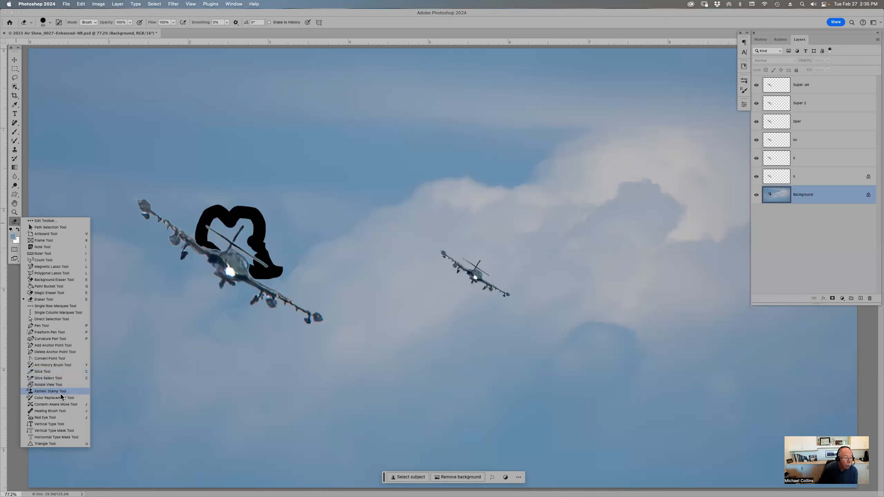
left_click(59, 384)
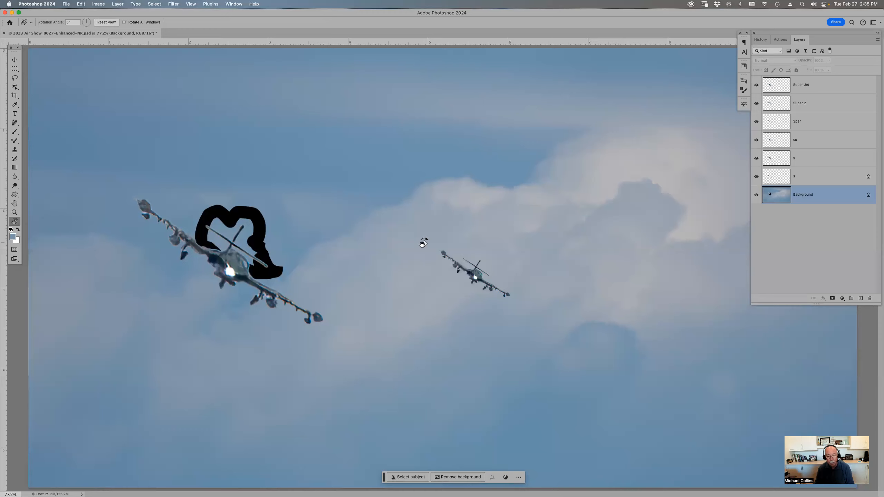
left_click_drag(392, 241, 424, 285)
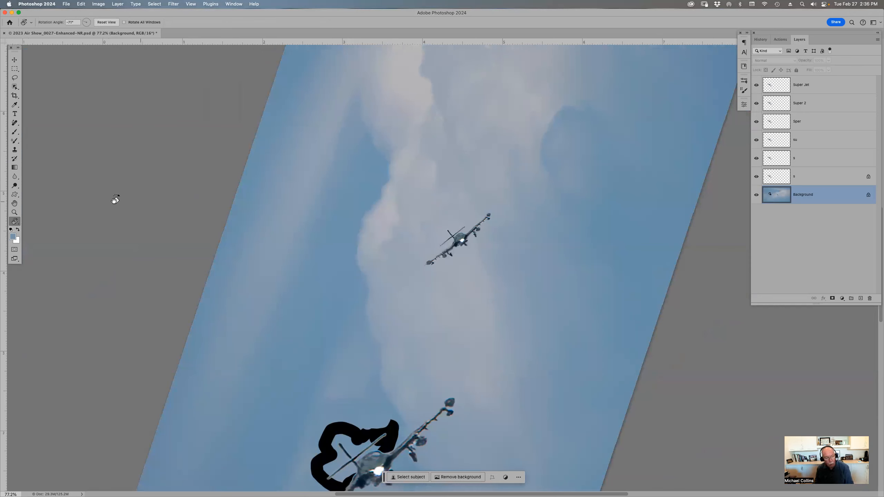
double_click(13, 224)
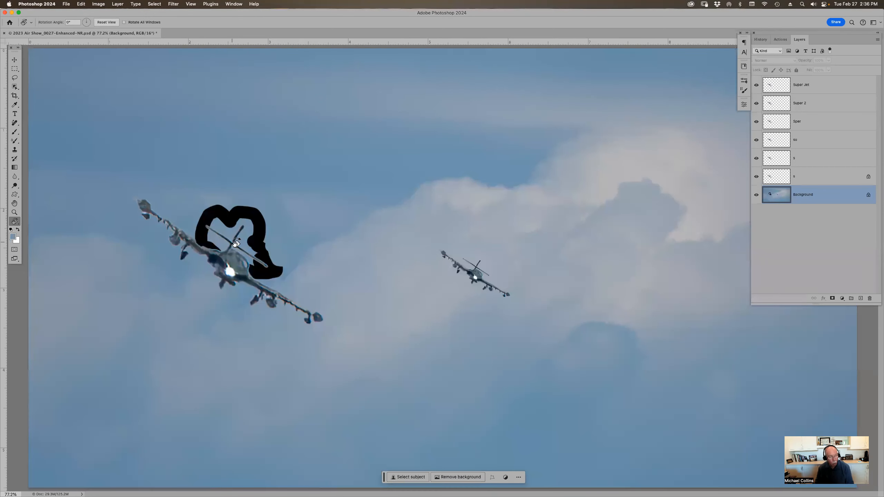
left_click_drag(336, 213, 374, 317)
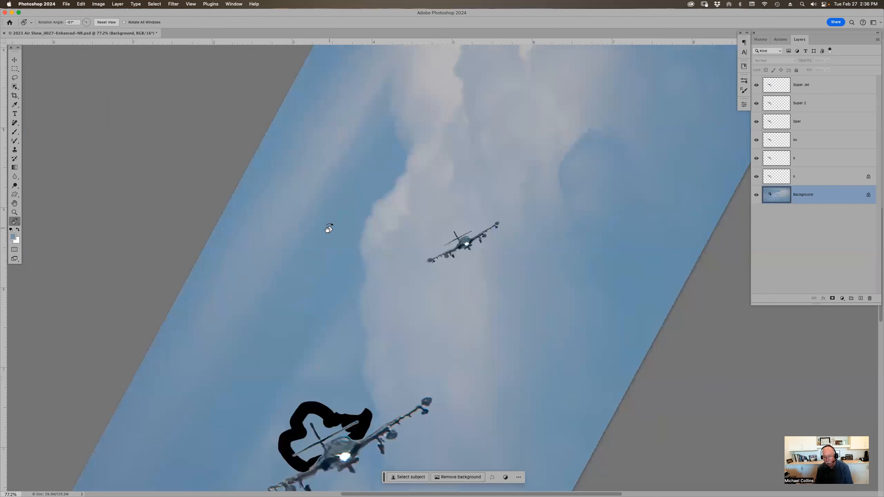
key("Escape")
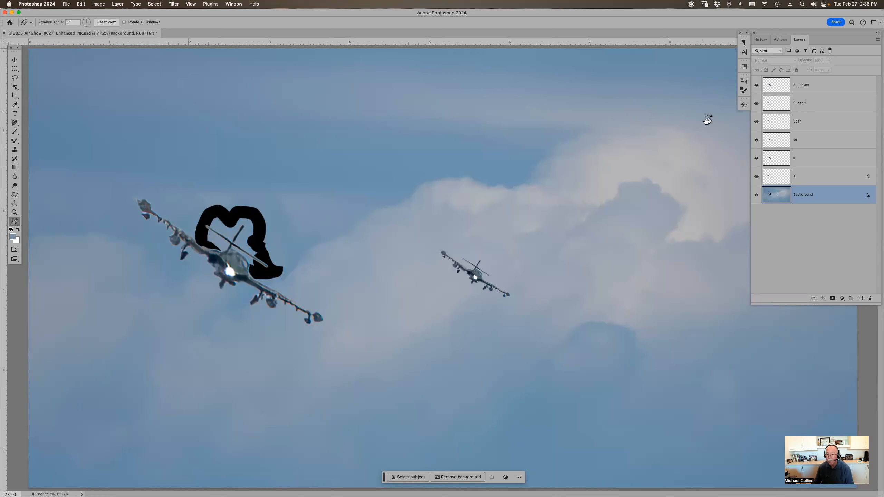
Scale the plane on the su layer proportionally to about 642% with Free Transform and fit the image on screen.
left_click(777, 148)
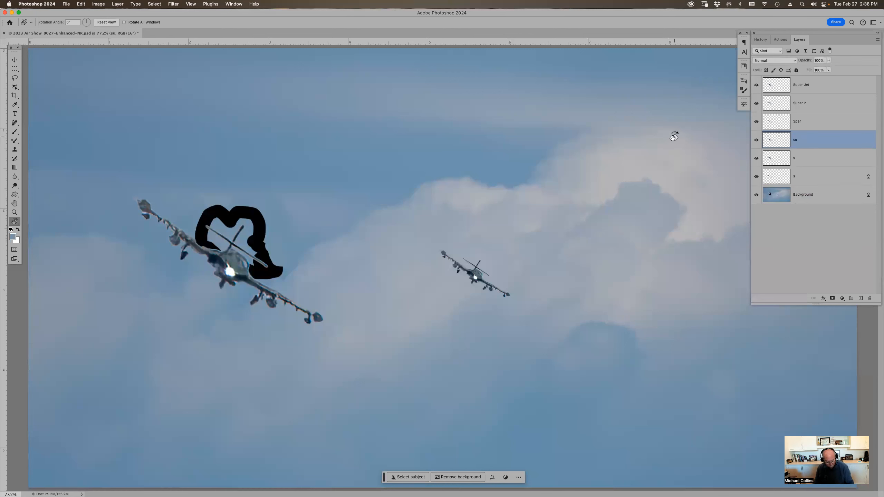
key("super+t")
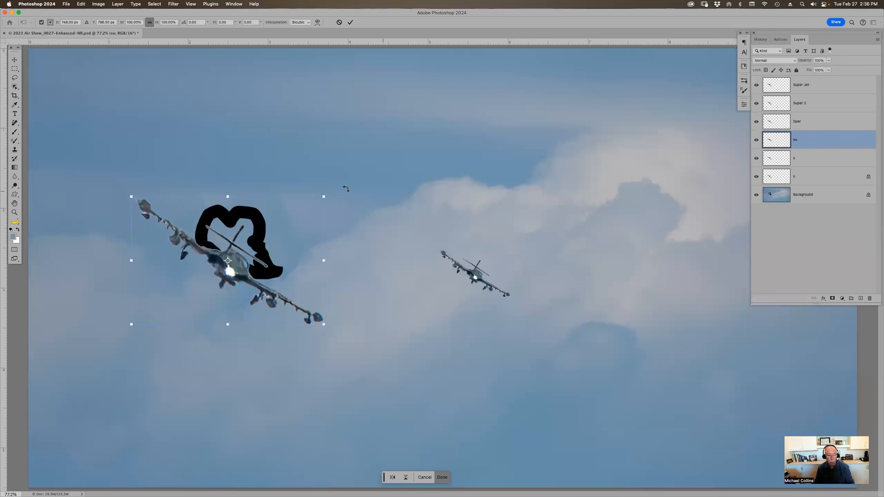
key("super+minus")
key("super+minus")
key("super+minus")
key("super+minus")
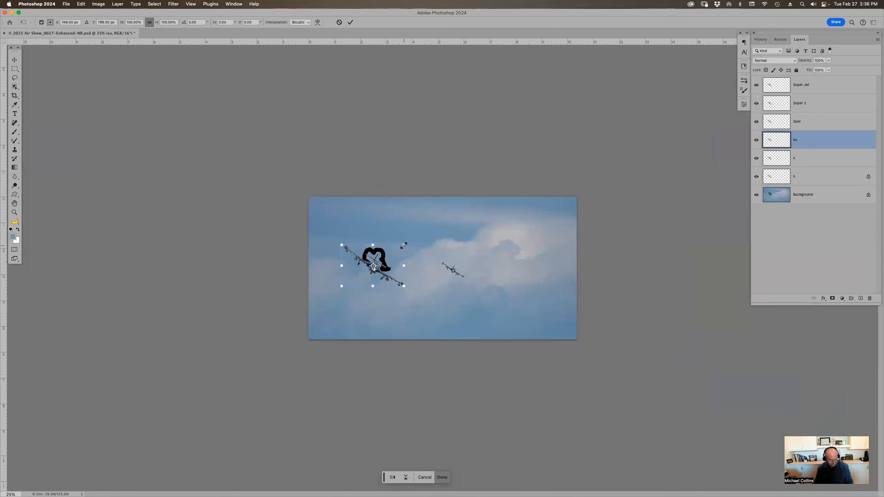
left_click_drag(403, 245, 573, 132)
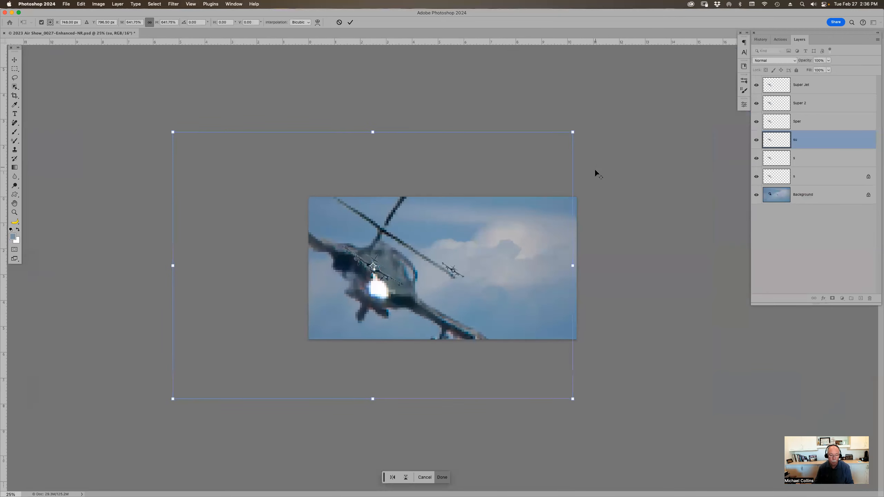
key("Return")
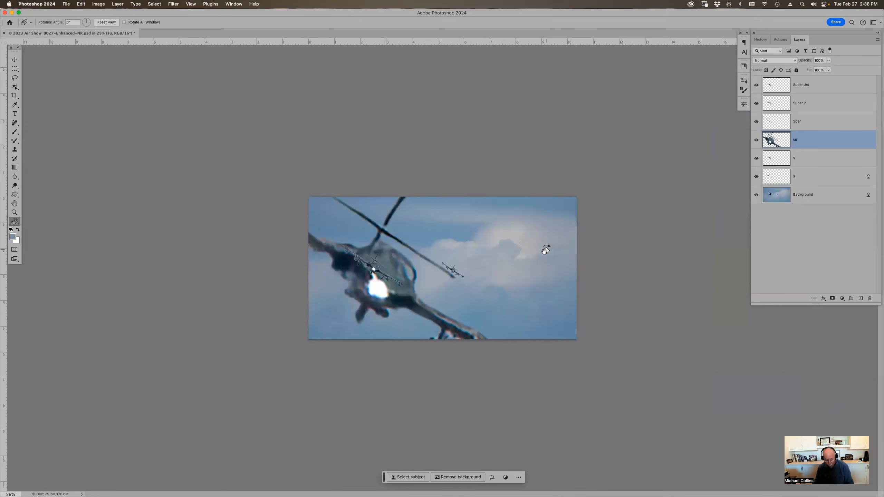
key("super+0")
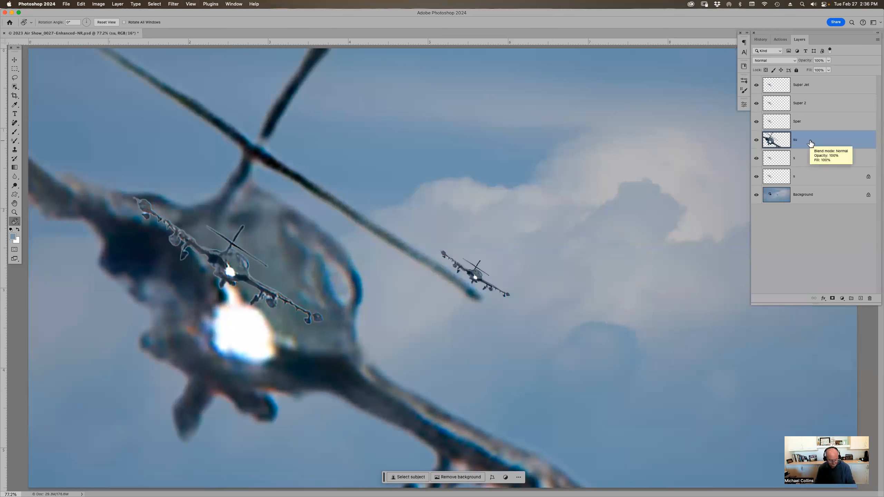
Scale the enlarged su plane down to about 46% with Free Transform and place it at the centre of the image.
key("super+t")
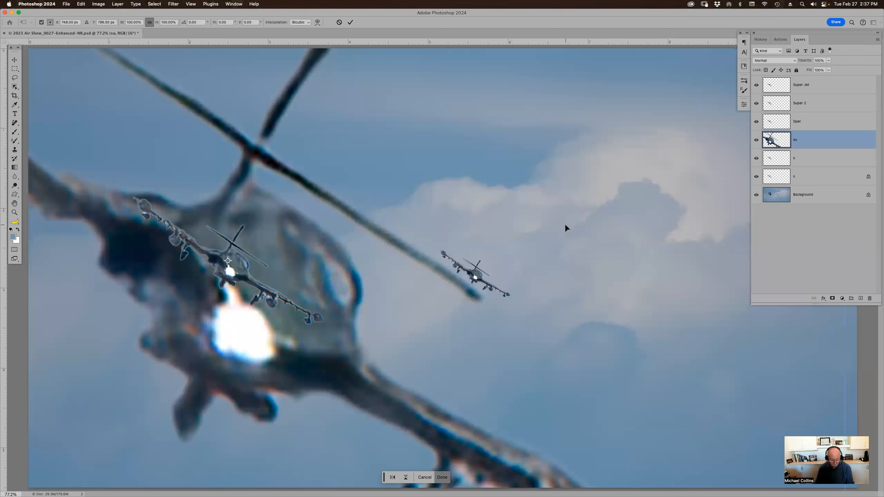
key("super+0")
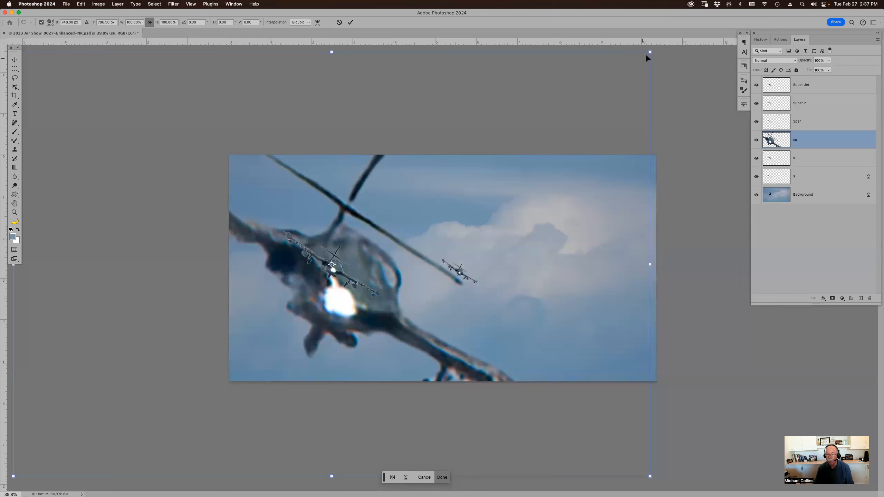
left_click_drag(650, 52, 350, 254)
left_click_drag(301, 315, 563, 220)
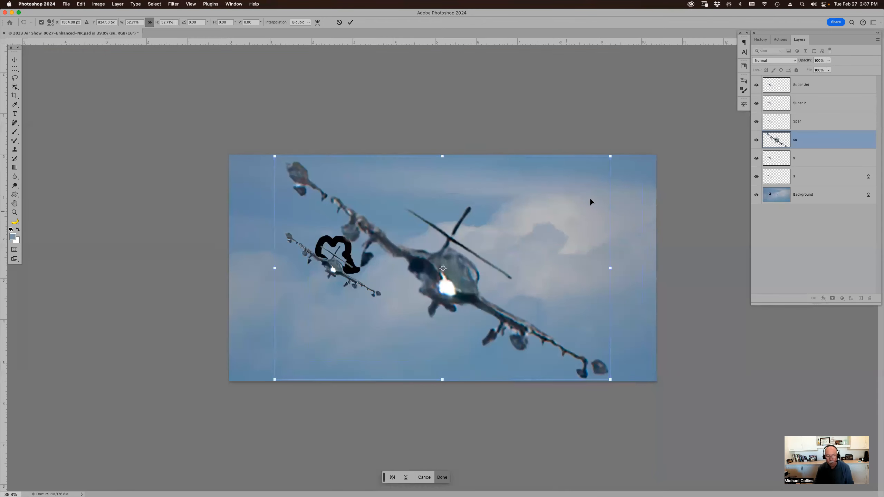
left_click_drag(608, 157, 587, 169)
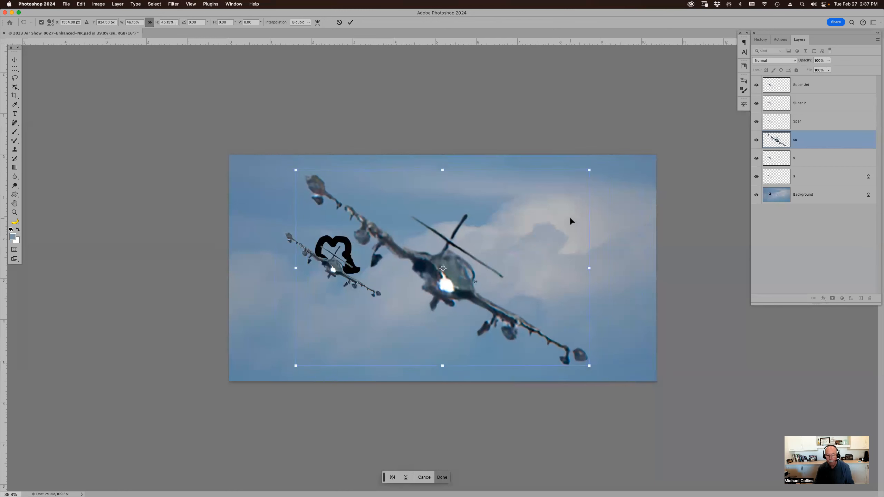
key("Return")
key("r")
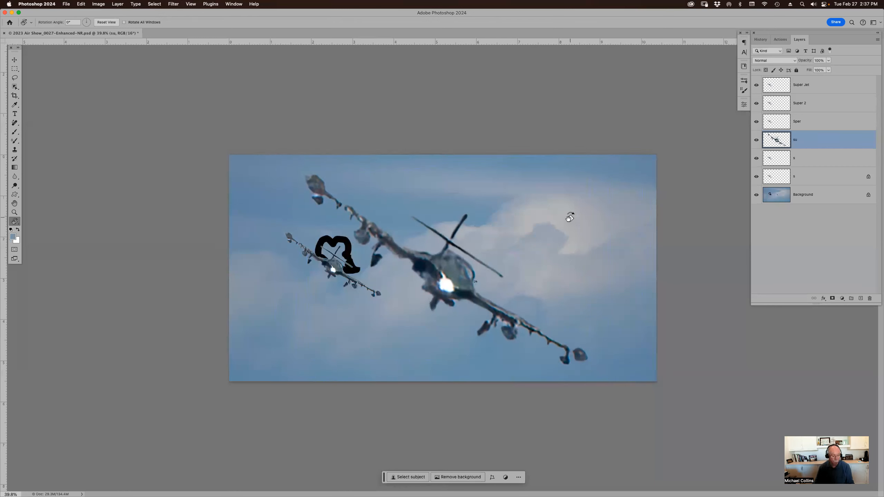
key("super+t")
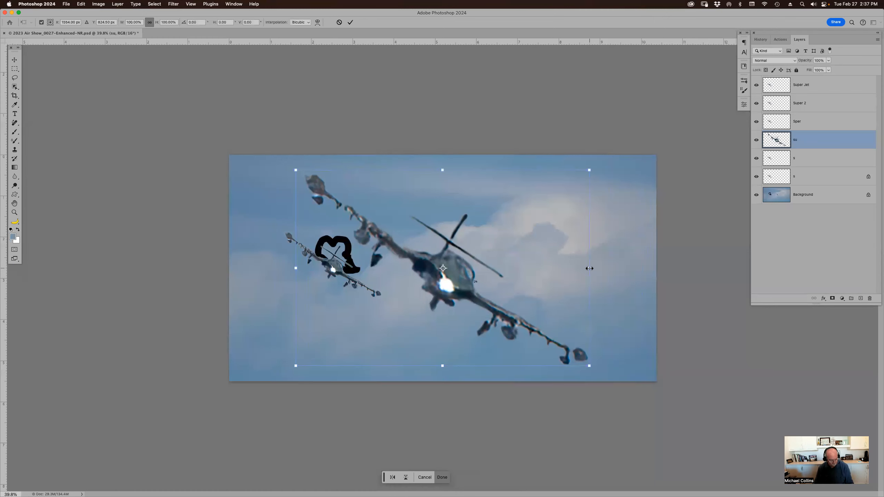
left_click_drag(589, 268, 567, 257)
key("Escape")
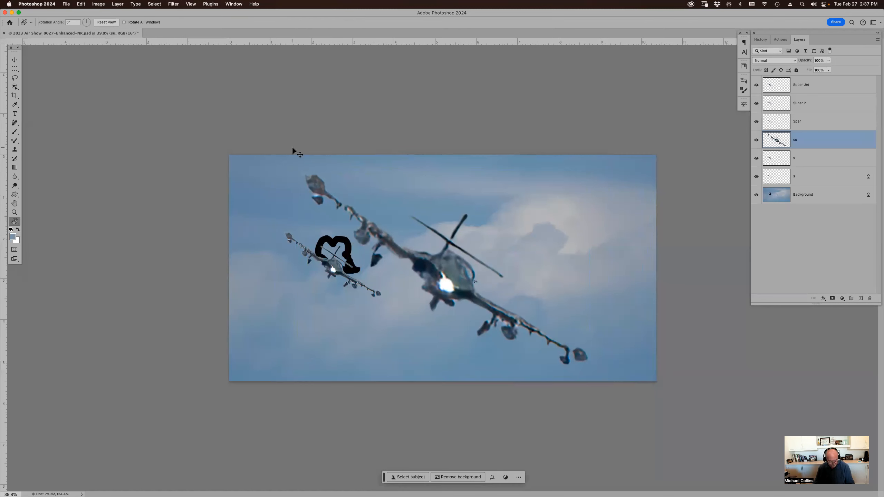
Unlink the transform proportions, stretch the su plane to about 106% width and 87% height, relink them, and apply the transform.
key("super+t")
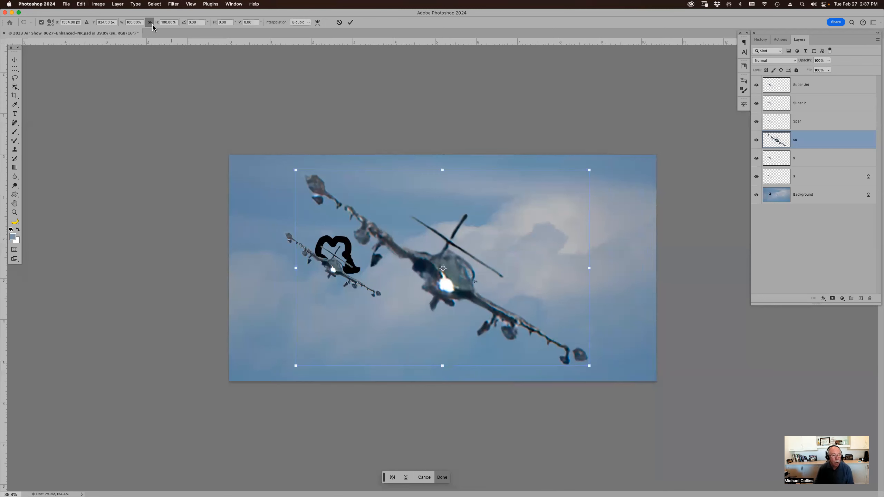
left_click(149, 23)
left_click(150, 23)
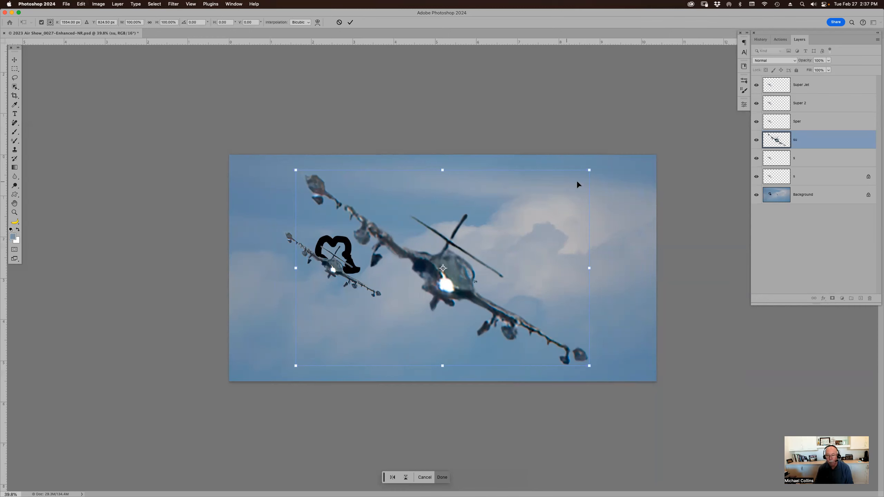
left_click_drag(590, 170, 574, 194)
left_click_drag(573, 279, 607, 253)
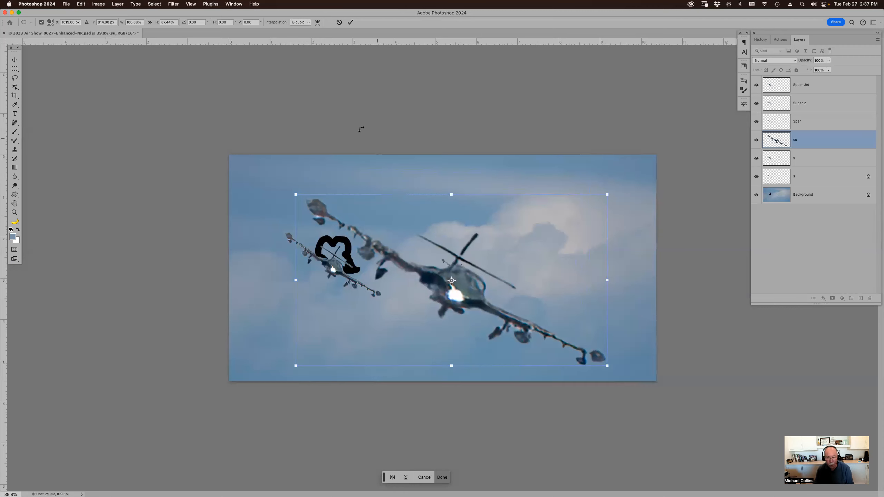
left_click(150, 23)
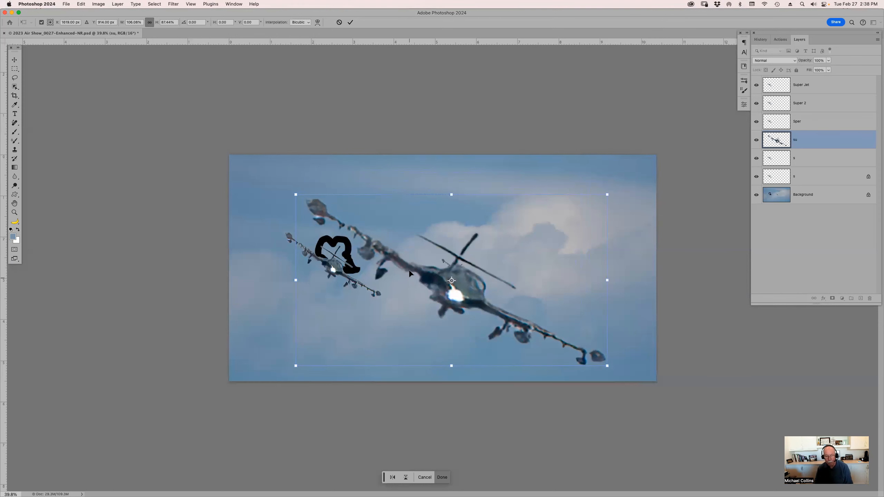
key("Return")
key("r")
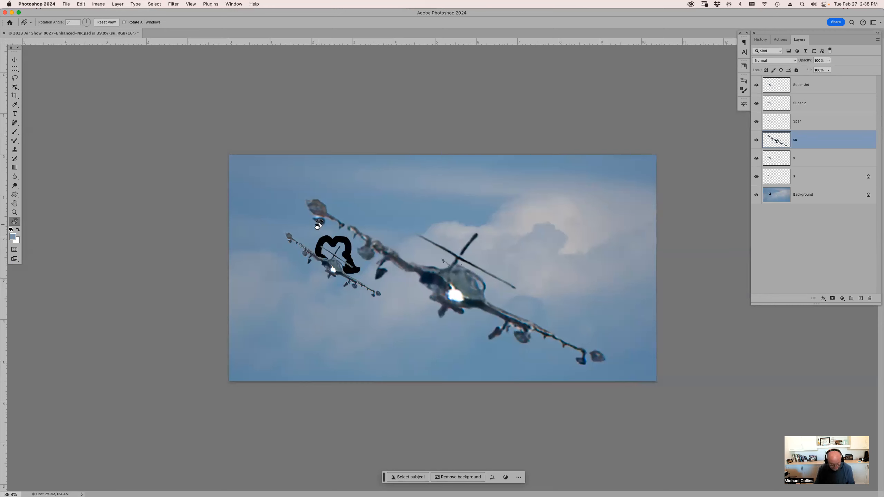
Look over the Keyboard Shortcuts and Menus settings and export a summary of the current shortcut set as an .htm file on the Desktop.
key("alt+shift+super+k")
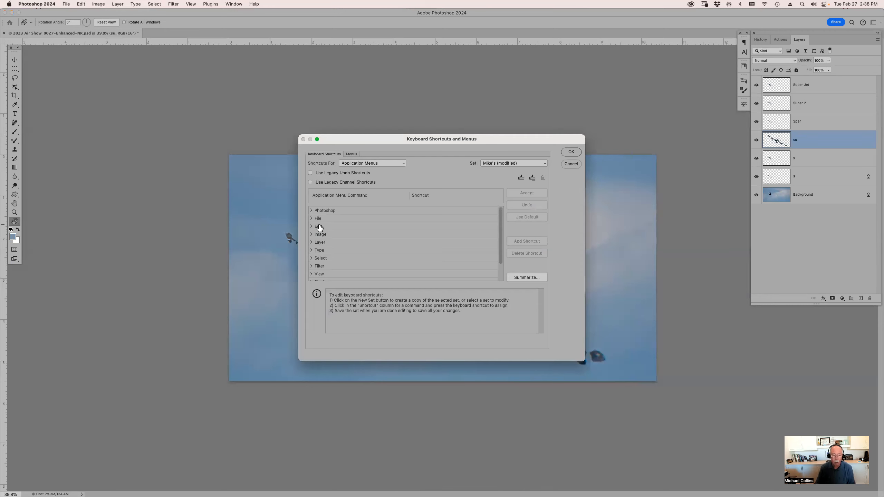
left_click(352, 154)
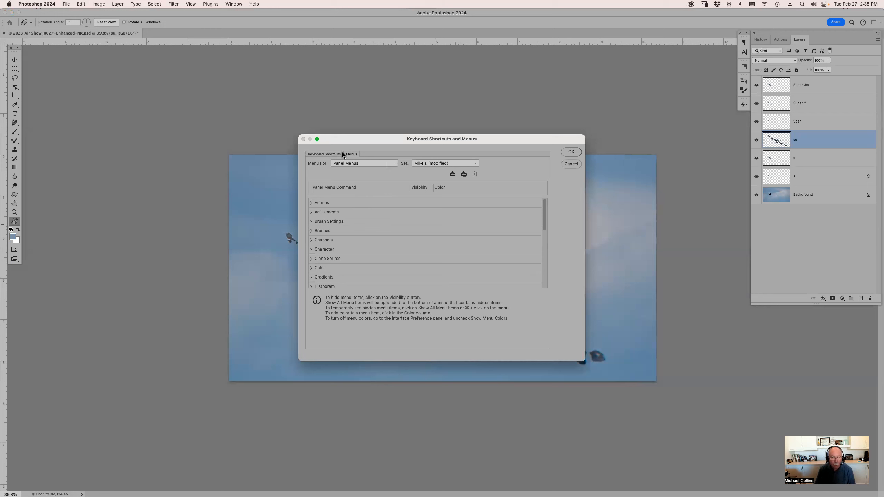
left_click(331, 153)
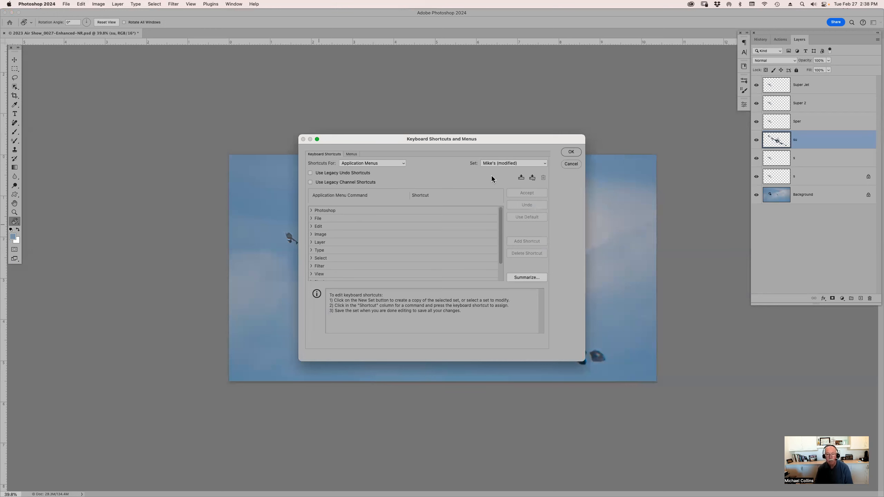
left_click(529, 278)
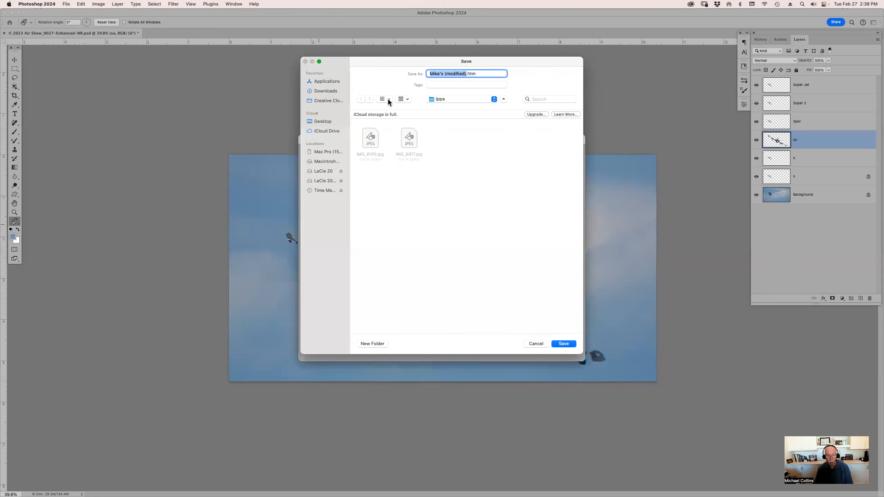
left_click(326, 122)
left_click(570, 345)
left_click(467, 238)
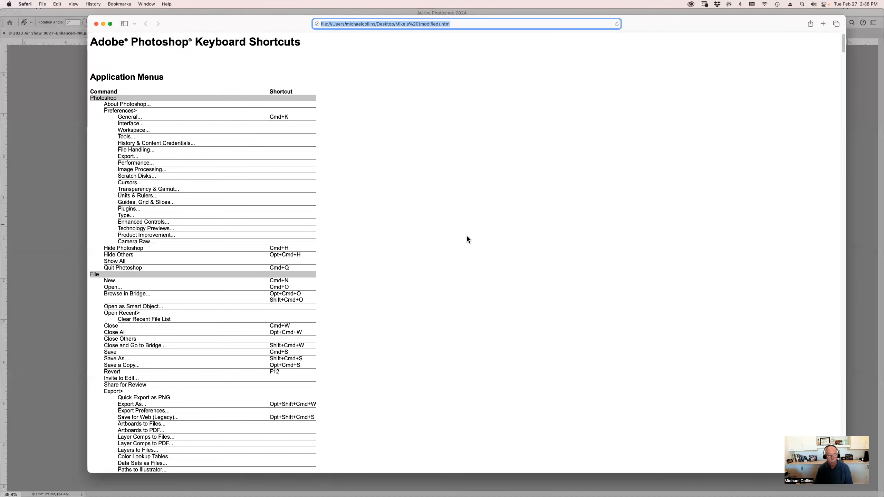
Examine the exported keyboard shortcut summary, reading through the Layer, Type, Select and Filter commands and their assigned shortcuts.
scroll(262, 260, "down", 10)
scroll(263, 262, "down", 20)
scroll(263, 265, "down", 20)
scroll(263, 265, "down", 20)
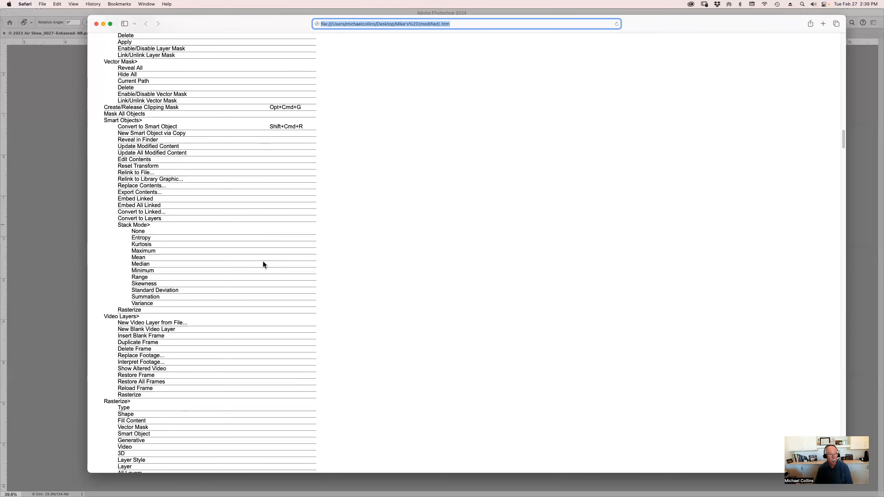
scroll(263, 264, "down", 15)
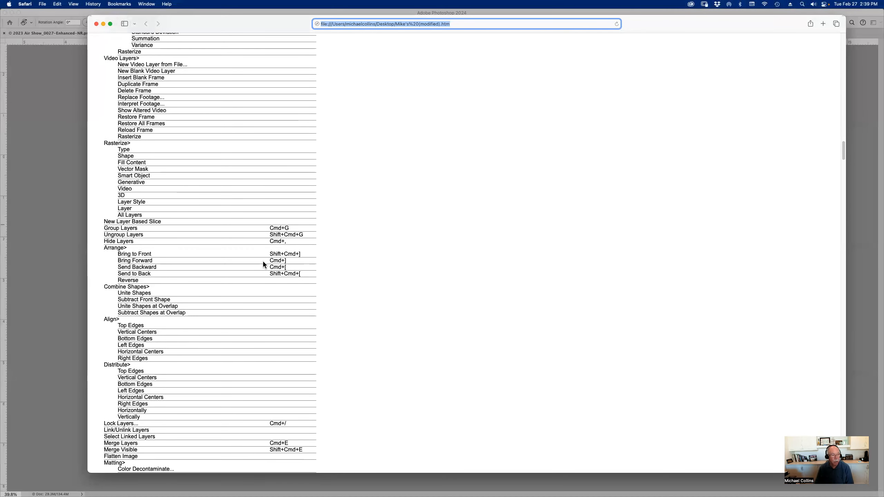
scroll(209, 231, "down", 5)
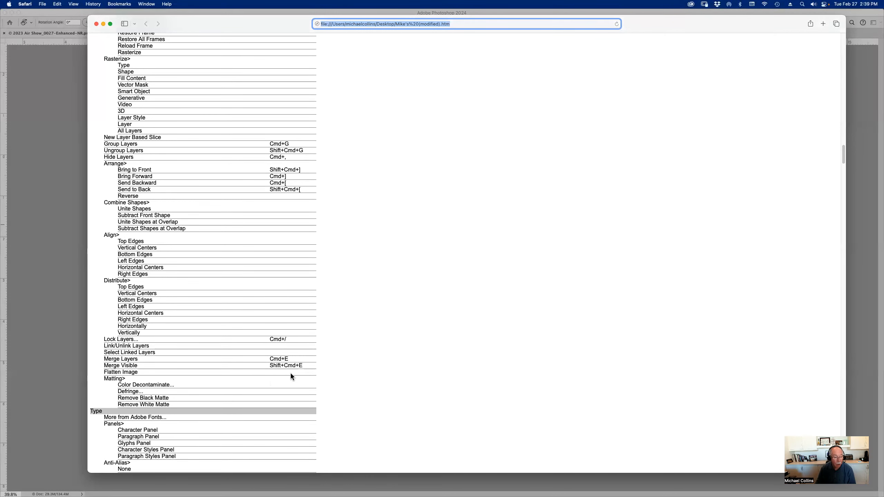
scroll(313, 376, "down", 15)
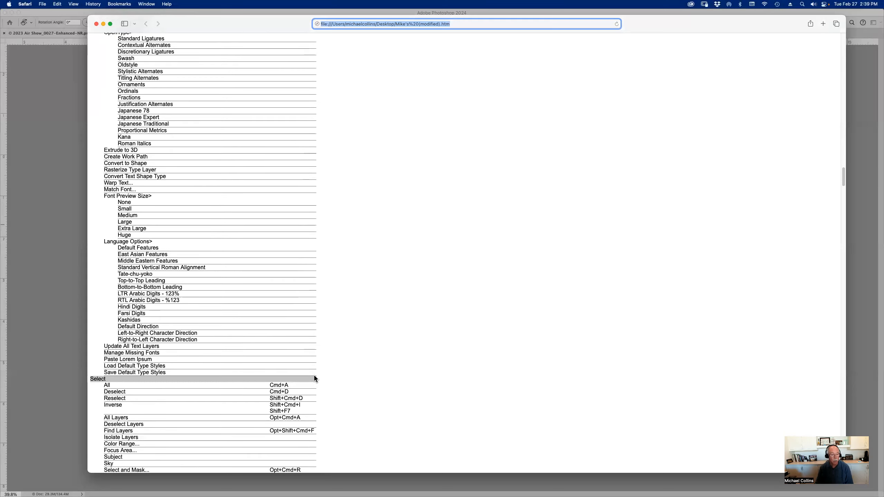
scroll(316, 377, "down", 5)
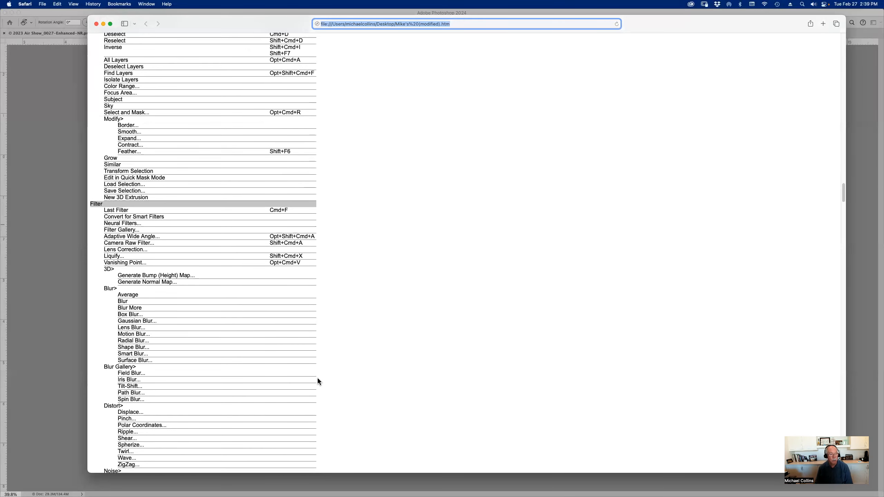
scroll(318, 378, "up", 5)
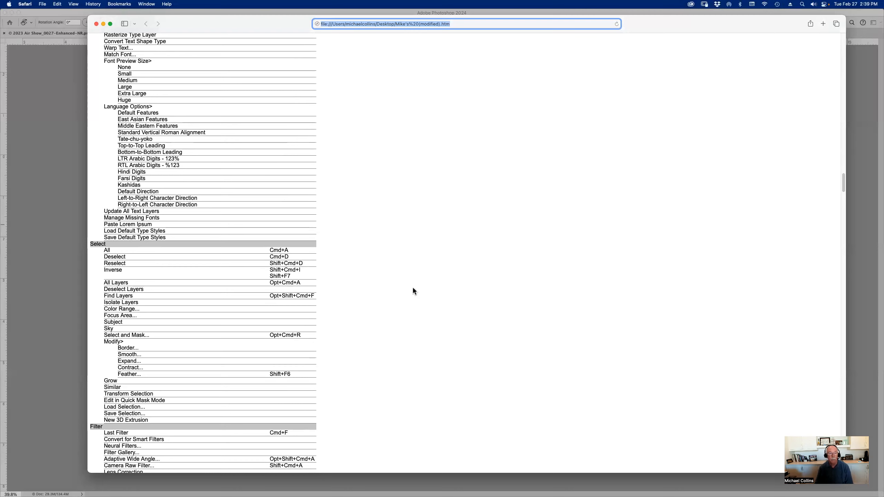
Close the shortcut summary, return to Photoshop, and show the menu customization settings for Panel Menus.
left_click(96, 24)
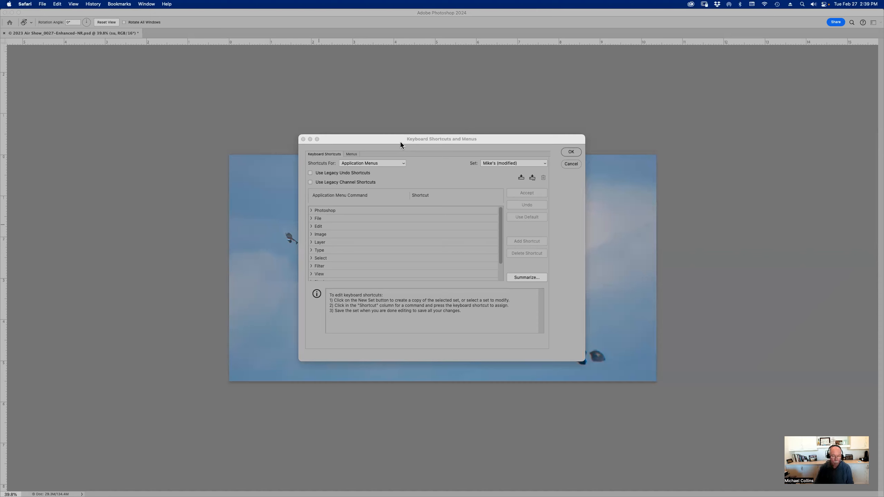
left_click(439, 139)
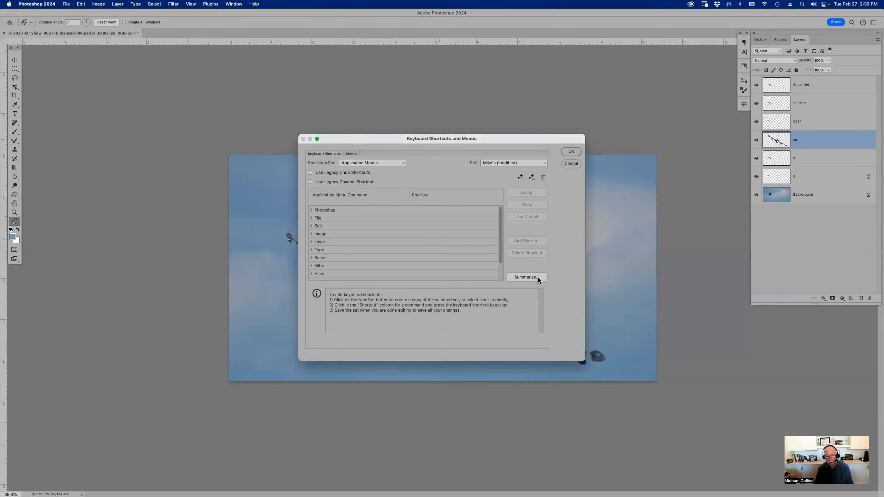
left_click(352, 153)
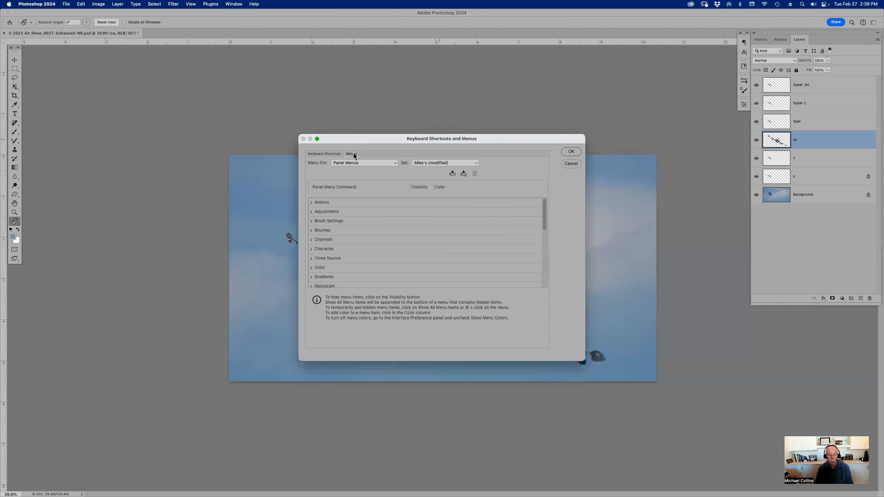